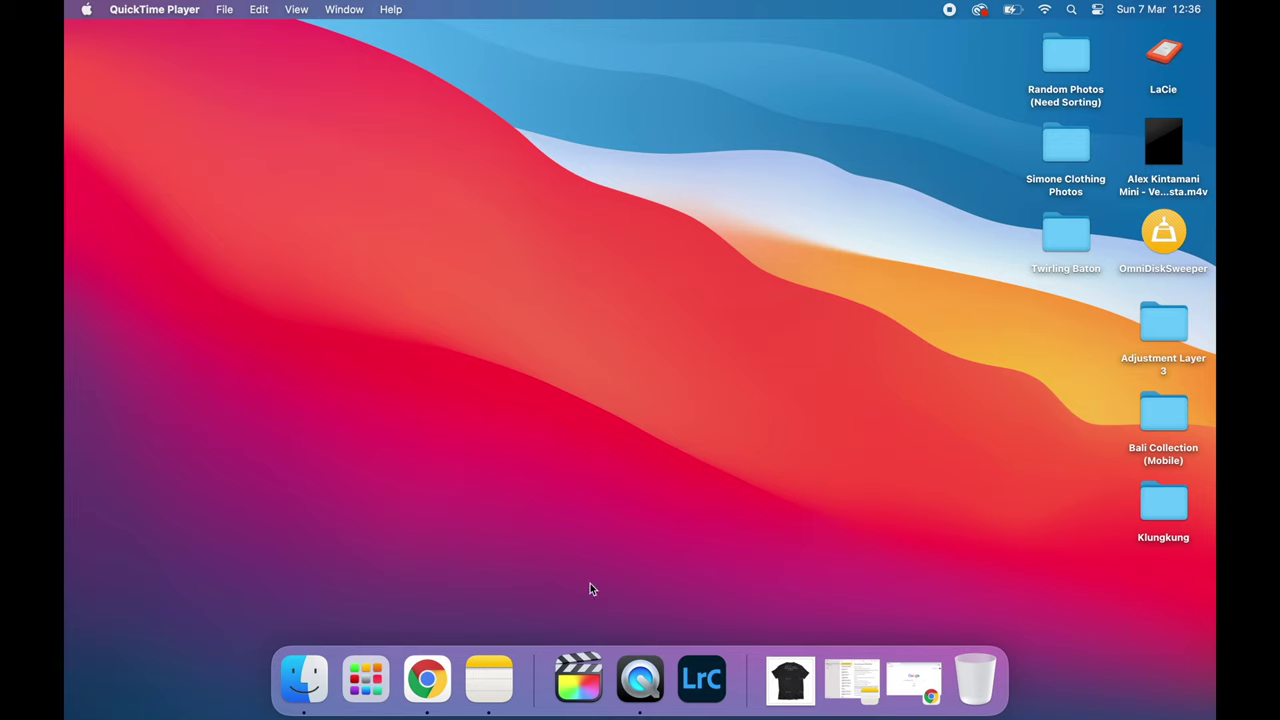
# Step: Launch Final Cut Pro past the trial expiry notice and start a new project from the File menu
pyautogui.click(578, 680)
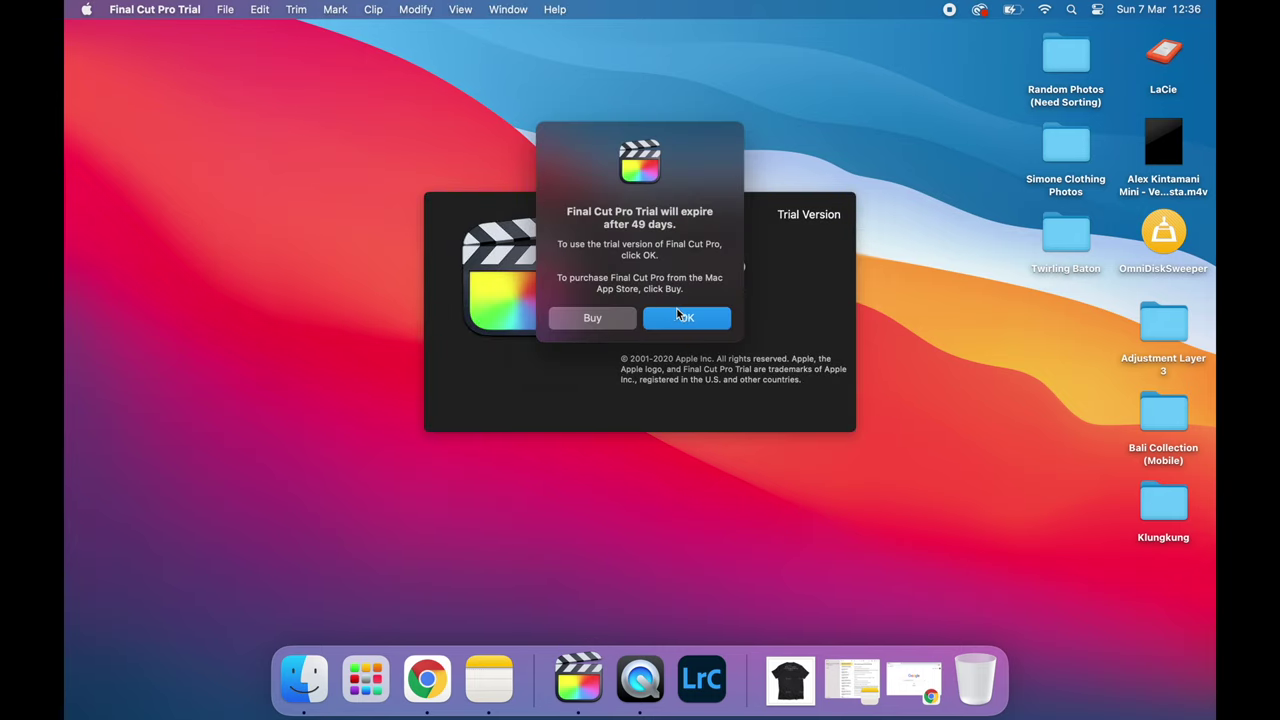
pyautogui.click(672, 316)
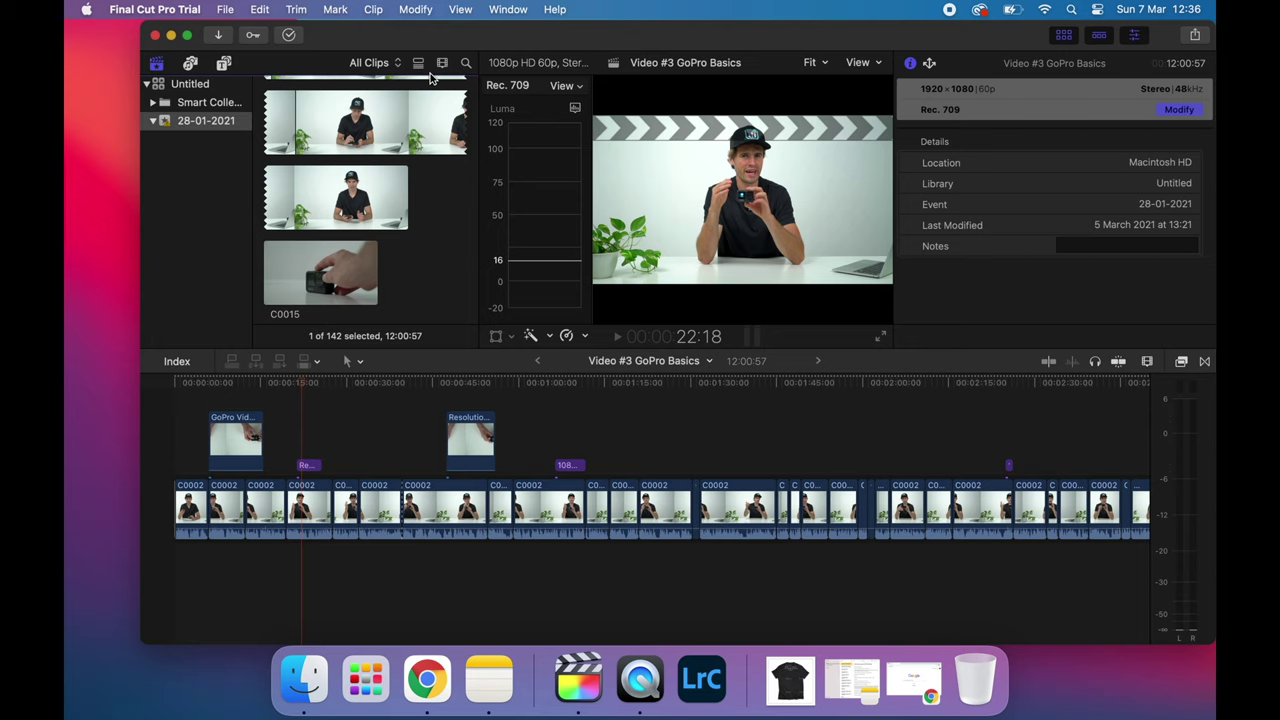
pyautogui.click(226, 10)
# Step: Name the new project 'Instagram Test', keep the 4K video format, and create it
pyautogui.moveTo(236, 34)
pyautogui.click(437, 66)
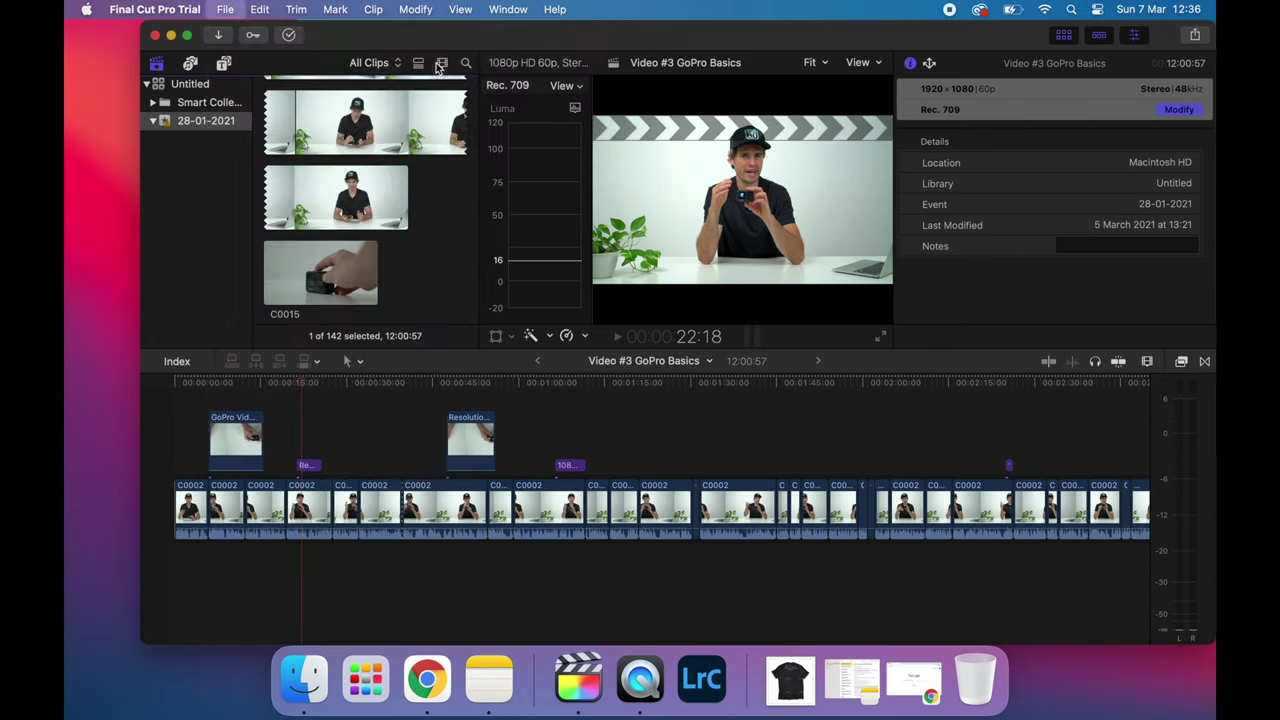
pyautogui.write('Instagram Test')
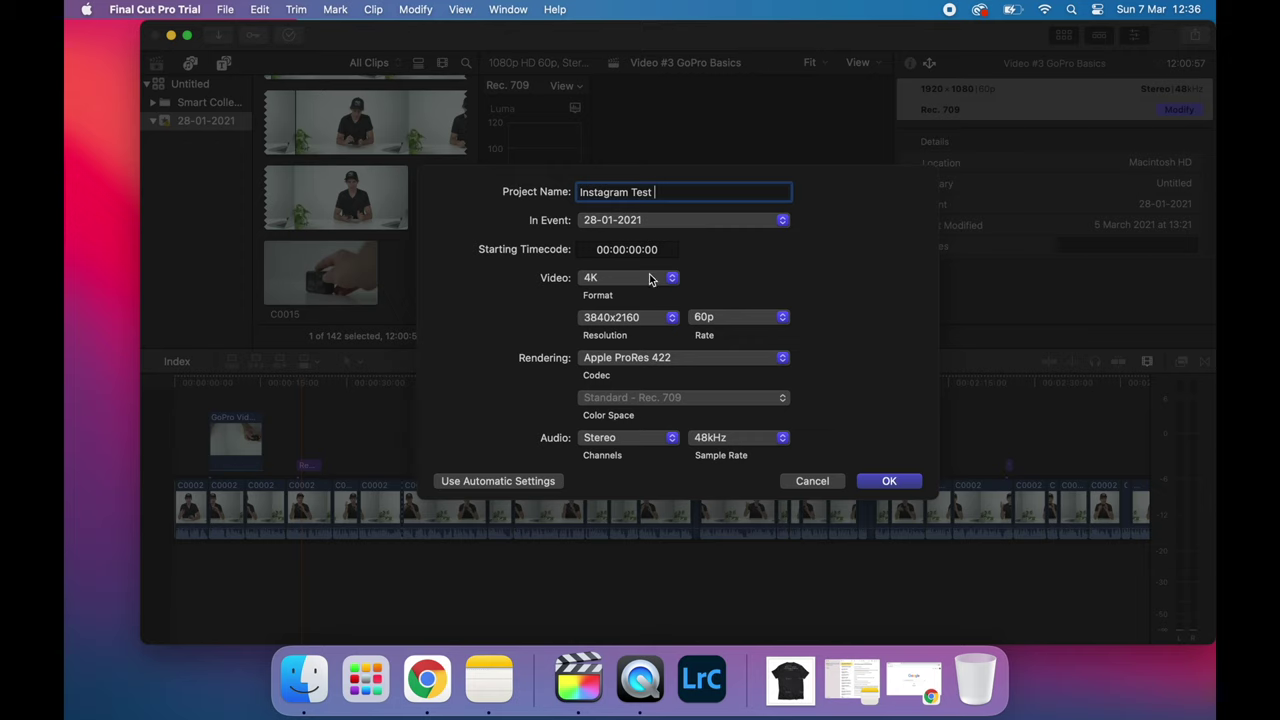
pyautogui.click(612, 281)
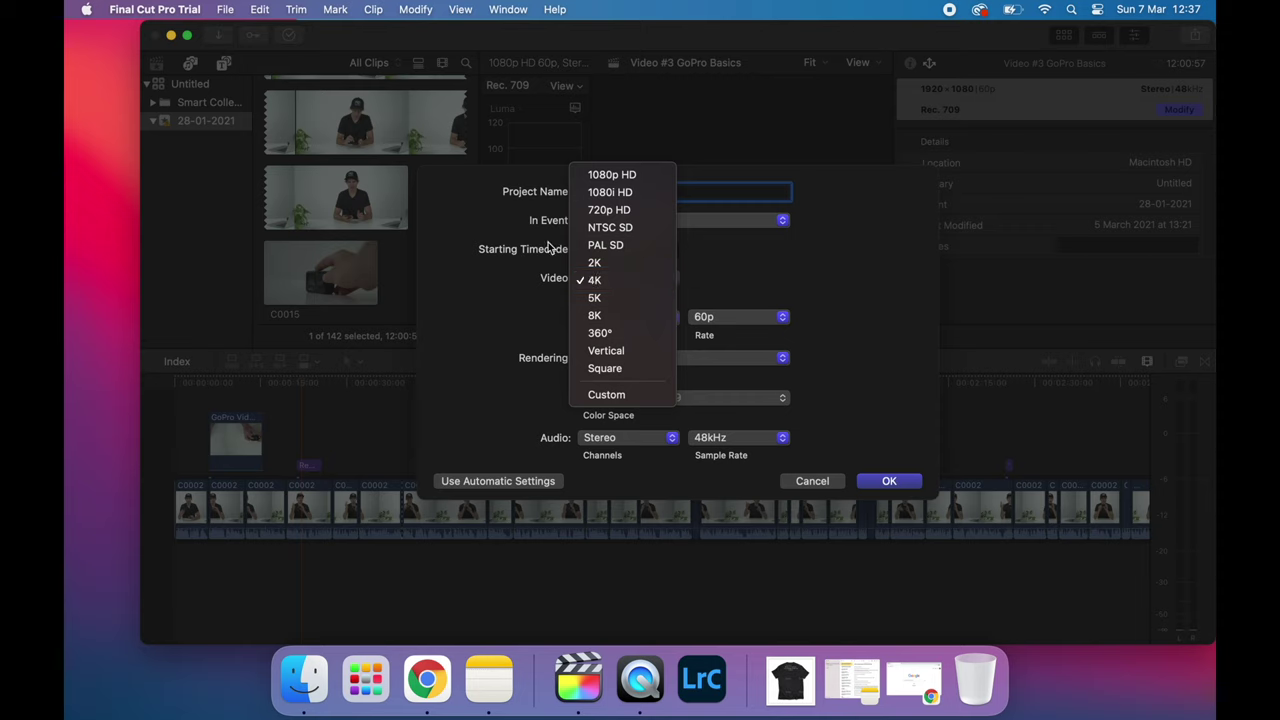
pyautogui.click(612, 283)
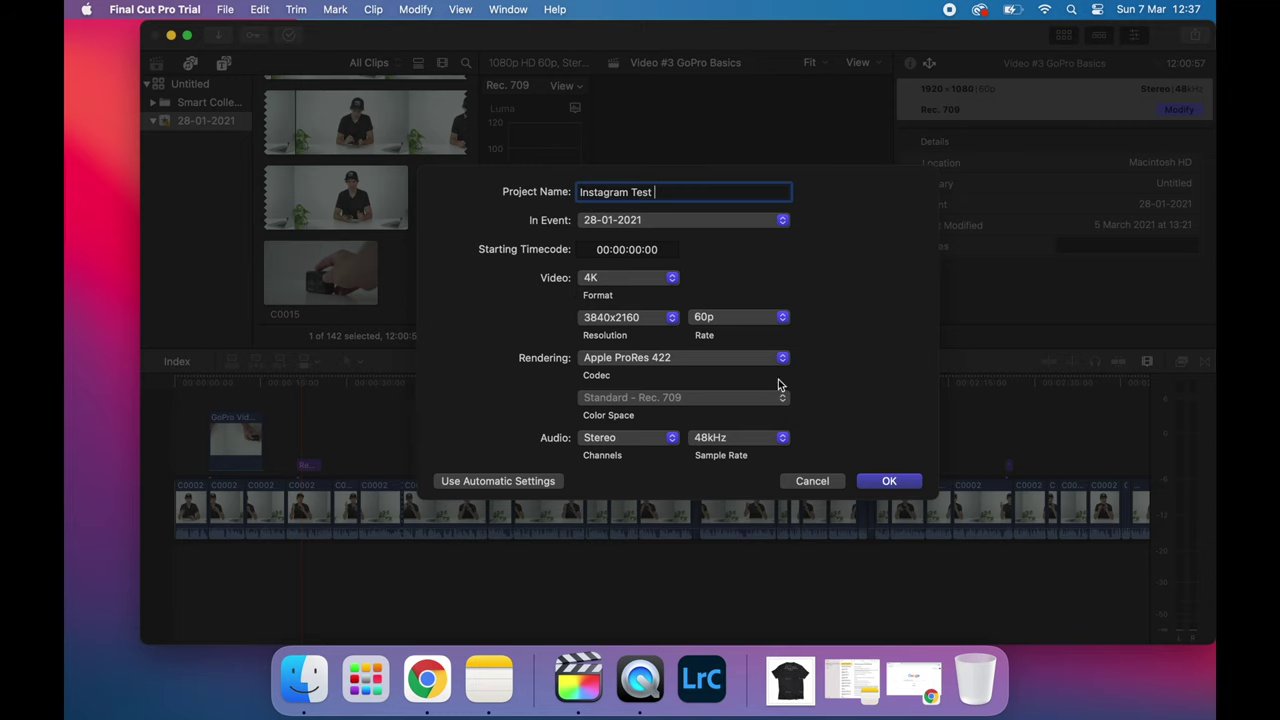
pyautogui.click(886, 481)
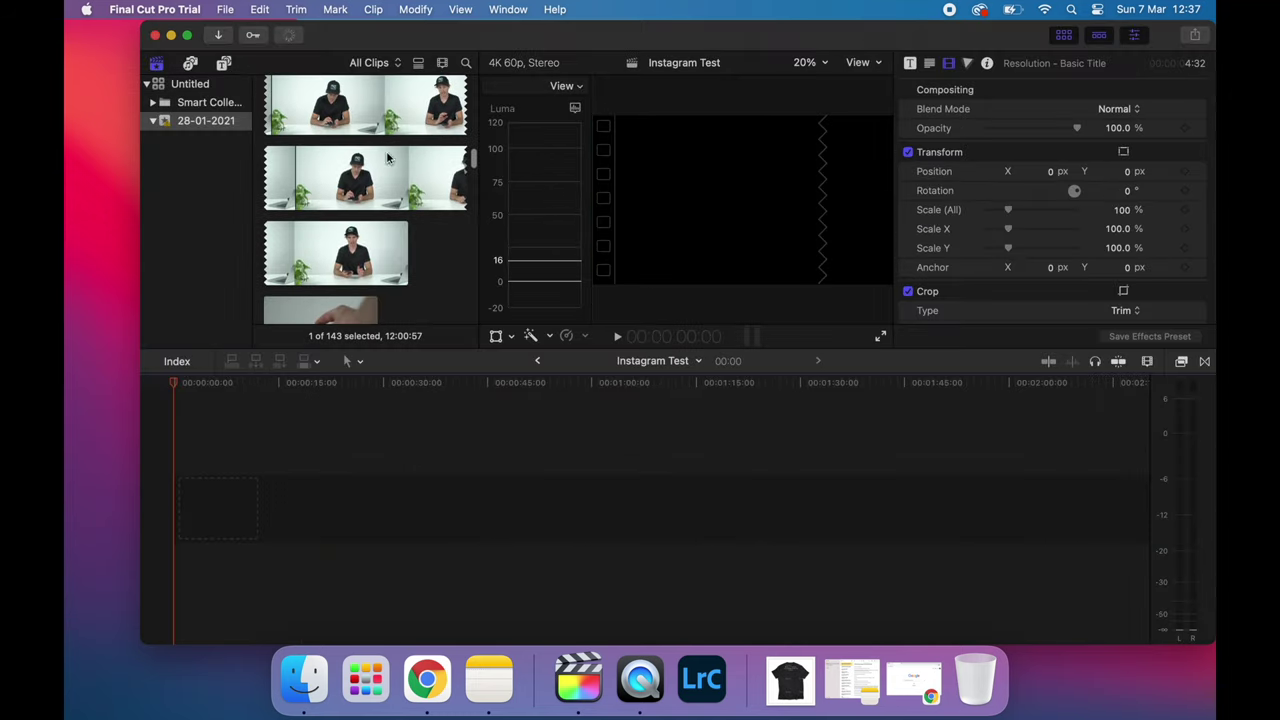
# Step: Open the Instagram Test timeline, put the playhead on the aerial shot, and select clip IMG_2217
pyautogui.scroll(3, 378, 250)
pyautogui.moveTo(474, 158); pyautogui.dragTo(472, 88)
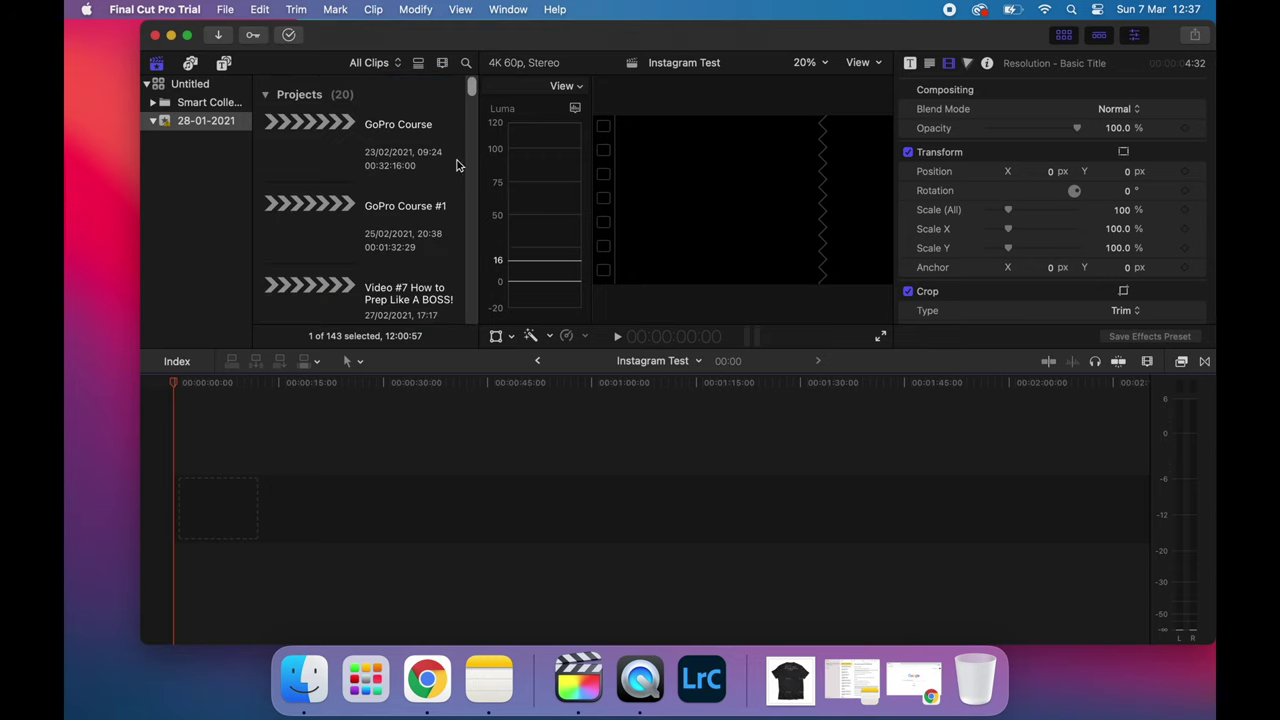
pyautogui.scroll(-6, 388, 218)
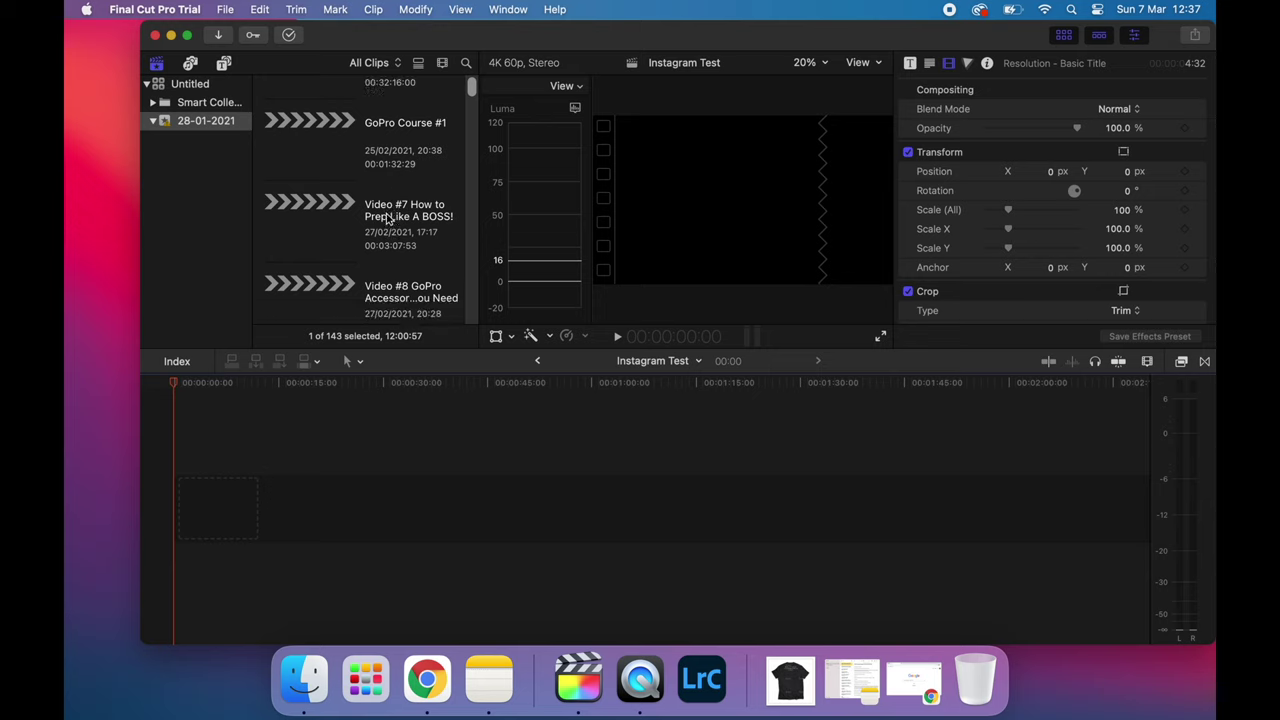
pyautogui.scroll(-8, 357, 169)
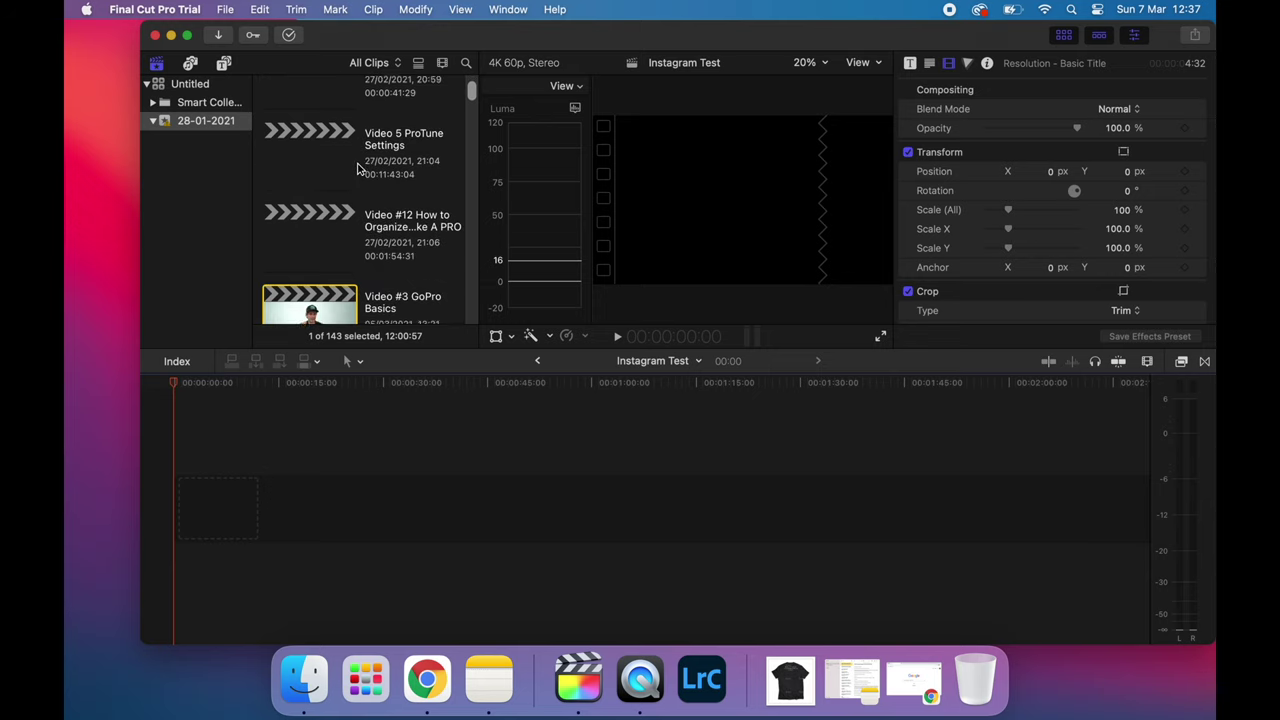
pyautogui.scroll(-4, 357, 169)
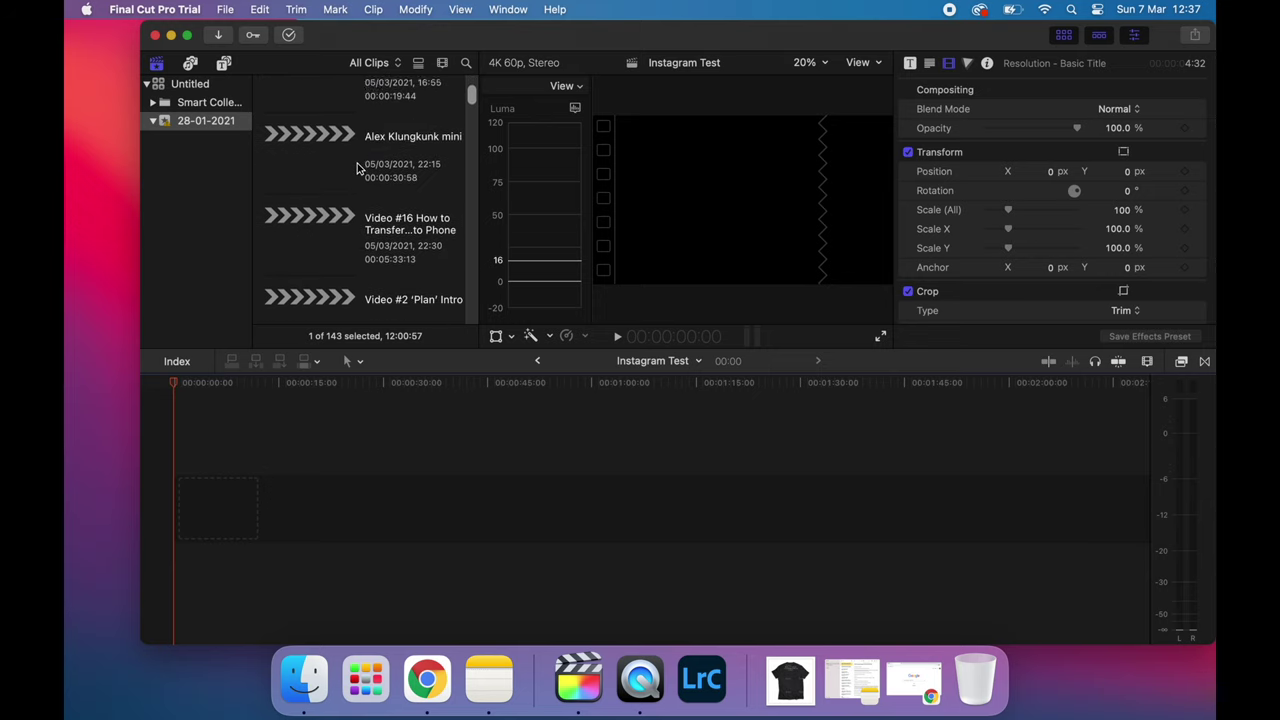
pyautogui.scroll(10, 401, 465)
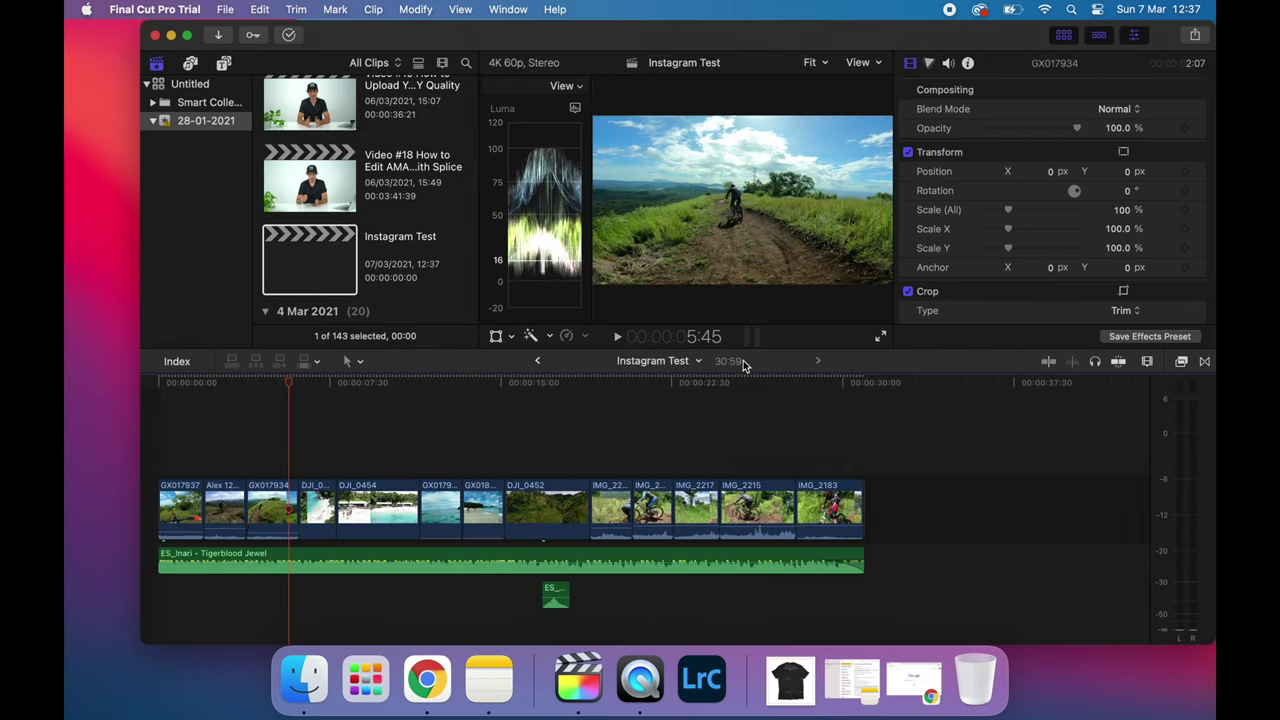
pyautogui.click(574, 477)
pyautogui.click(695, 505)
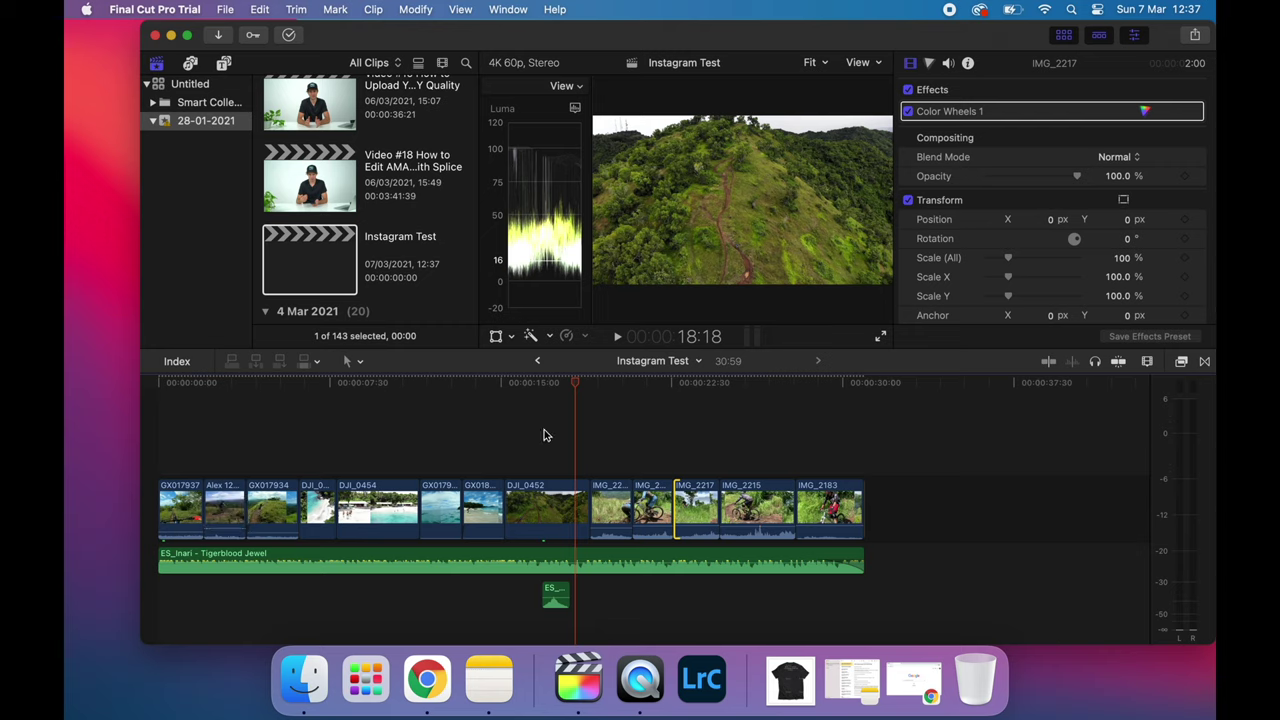
pyautogui.scroll(-1, 497, 512)
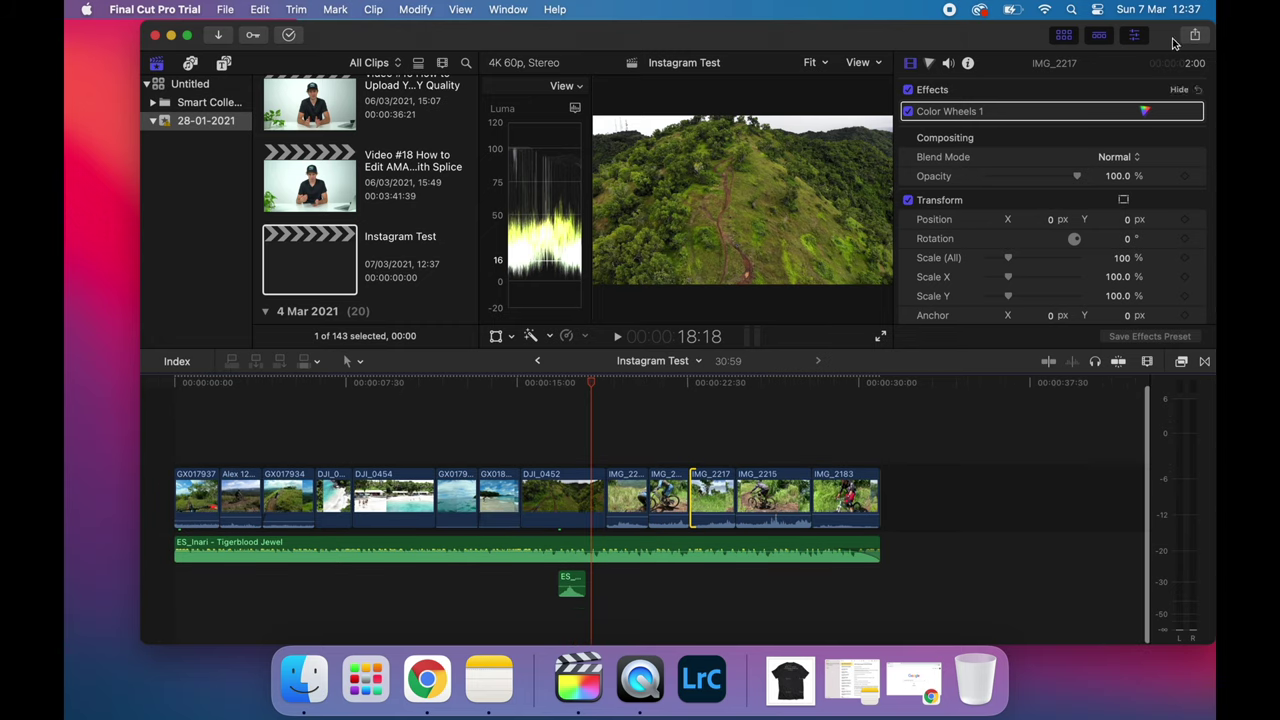
pyautogui.moveTo(1002, 44)
pyautogui.mouseDown()
pyautogui.moveTo(978, 43)
pyautogui.moveTo(1024, 42)
pyautogui.mouseUp()
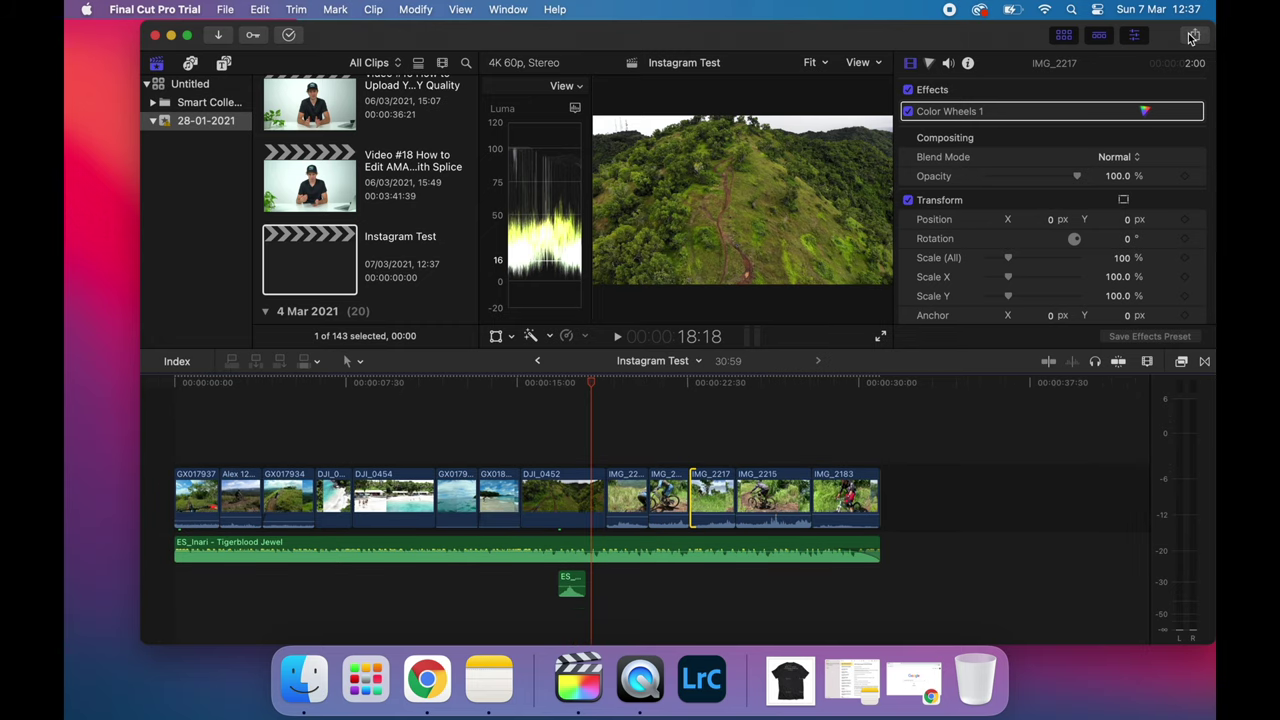
# Step: Set up a Master File export of Instagram Test using the H.264 video codec and continue
pyautogui.click(1192, 36)
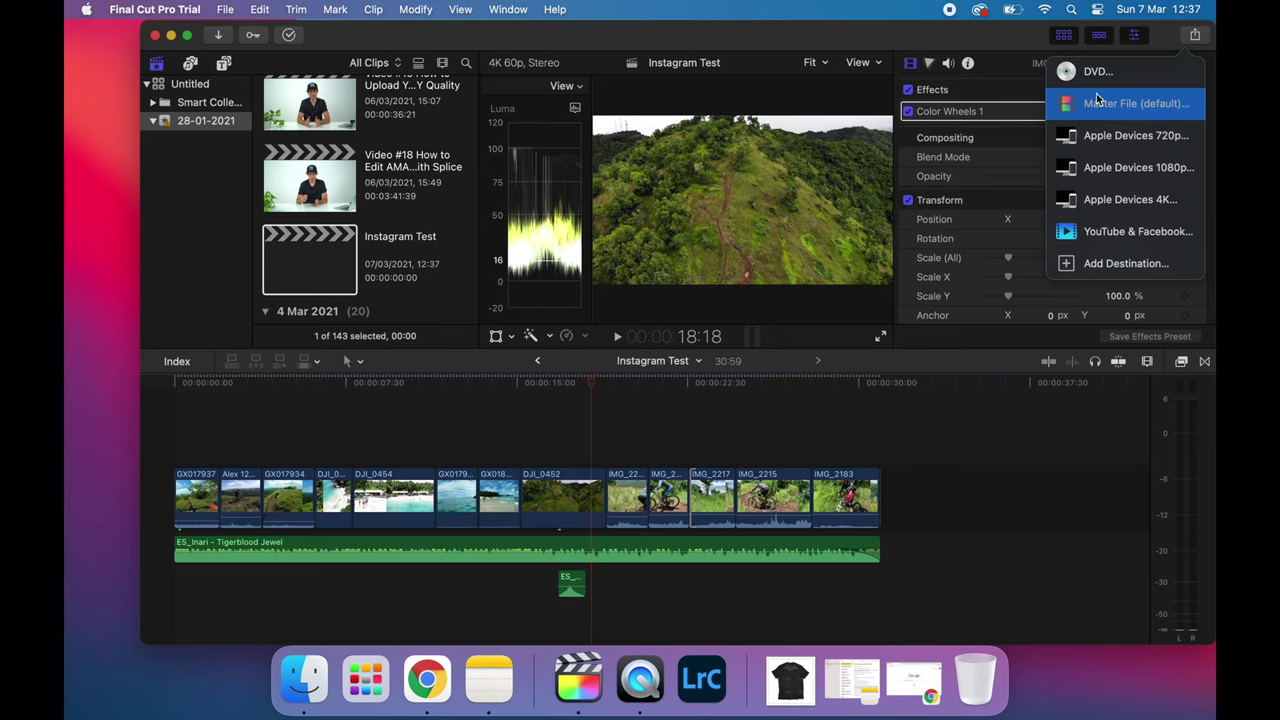
pyautogui.click(1133, 105)
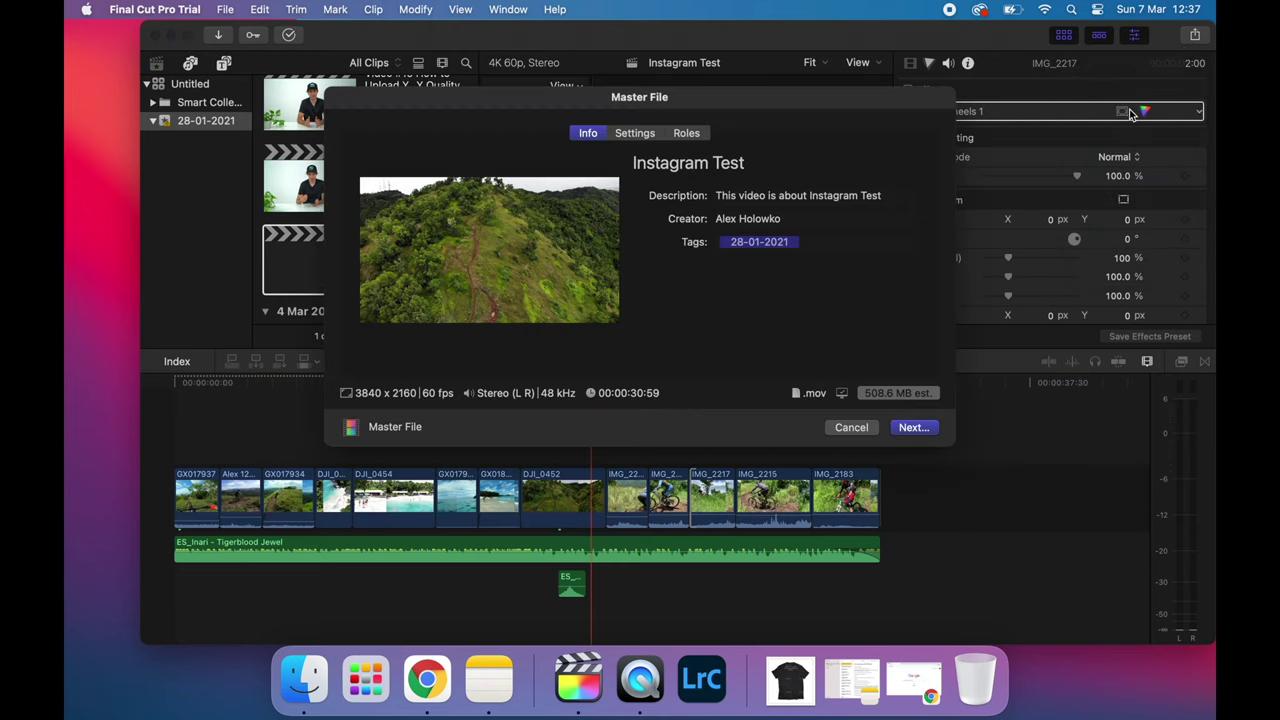
pyautogui.click(635, 133)
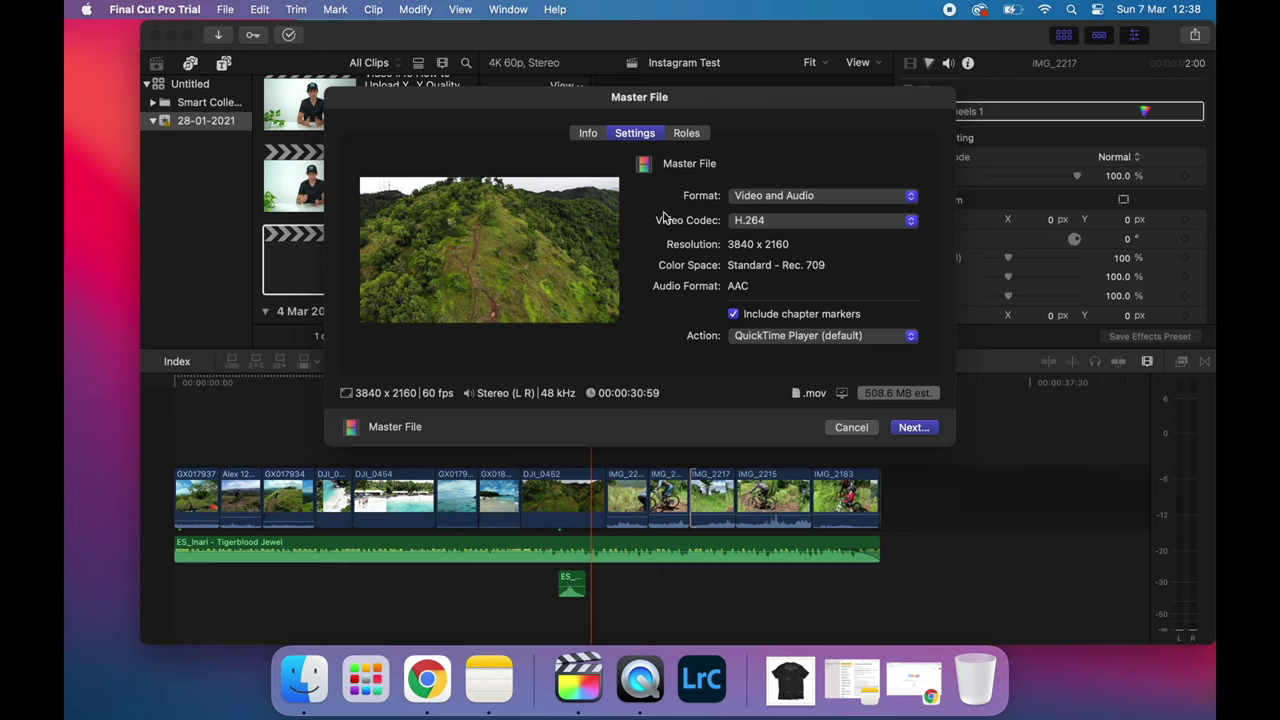
pyautogui.click(757, 222)
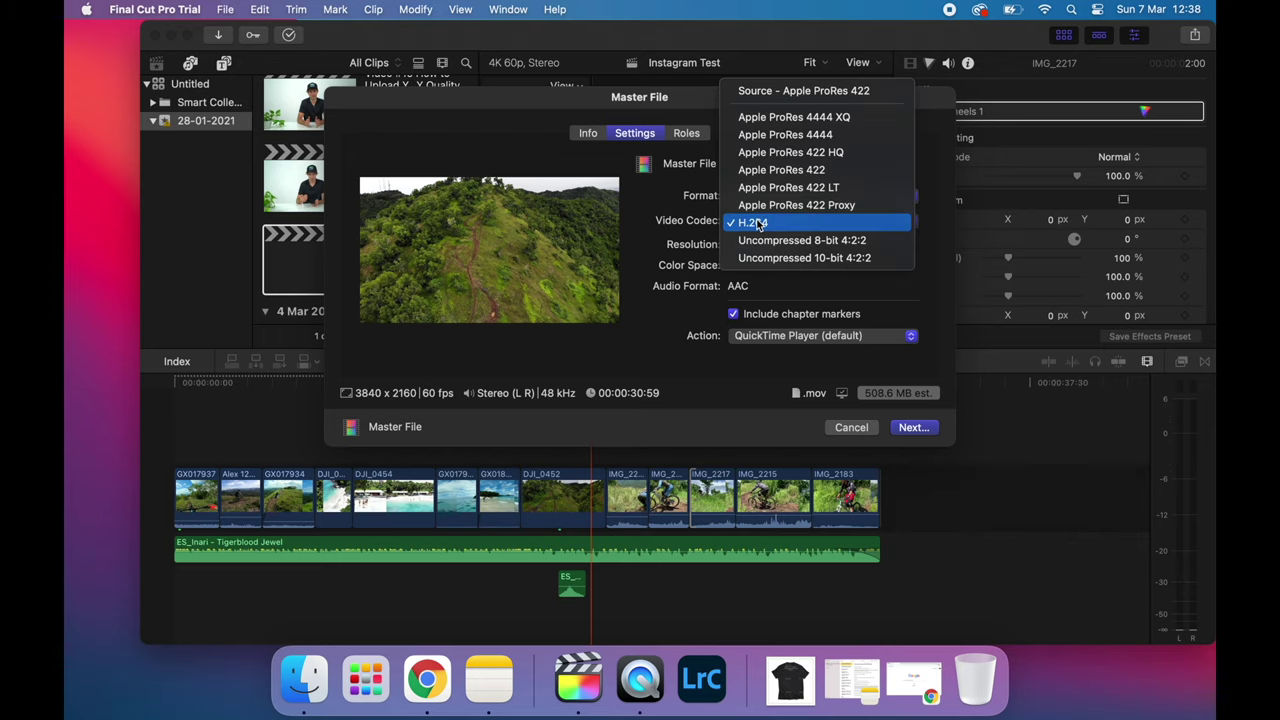
pyautogui.click(757, 222)
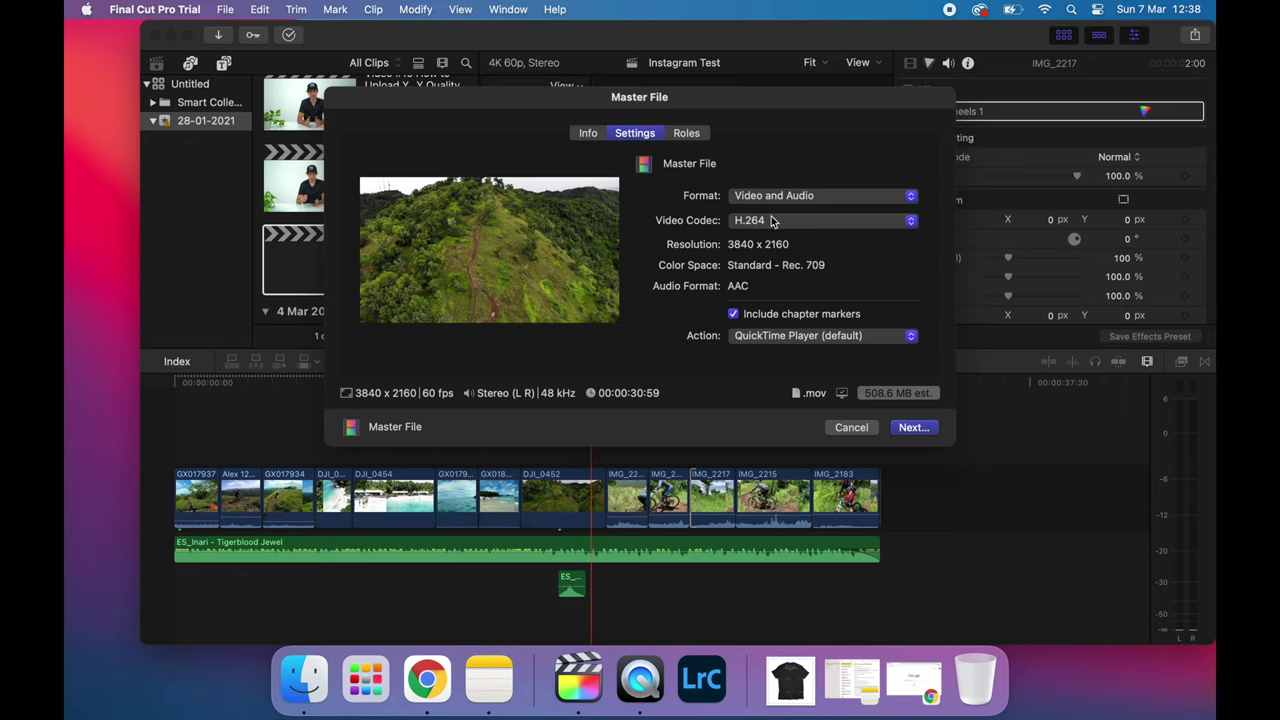
pyautogui.click(905, 427)
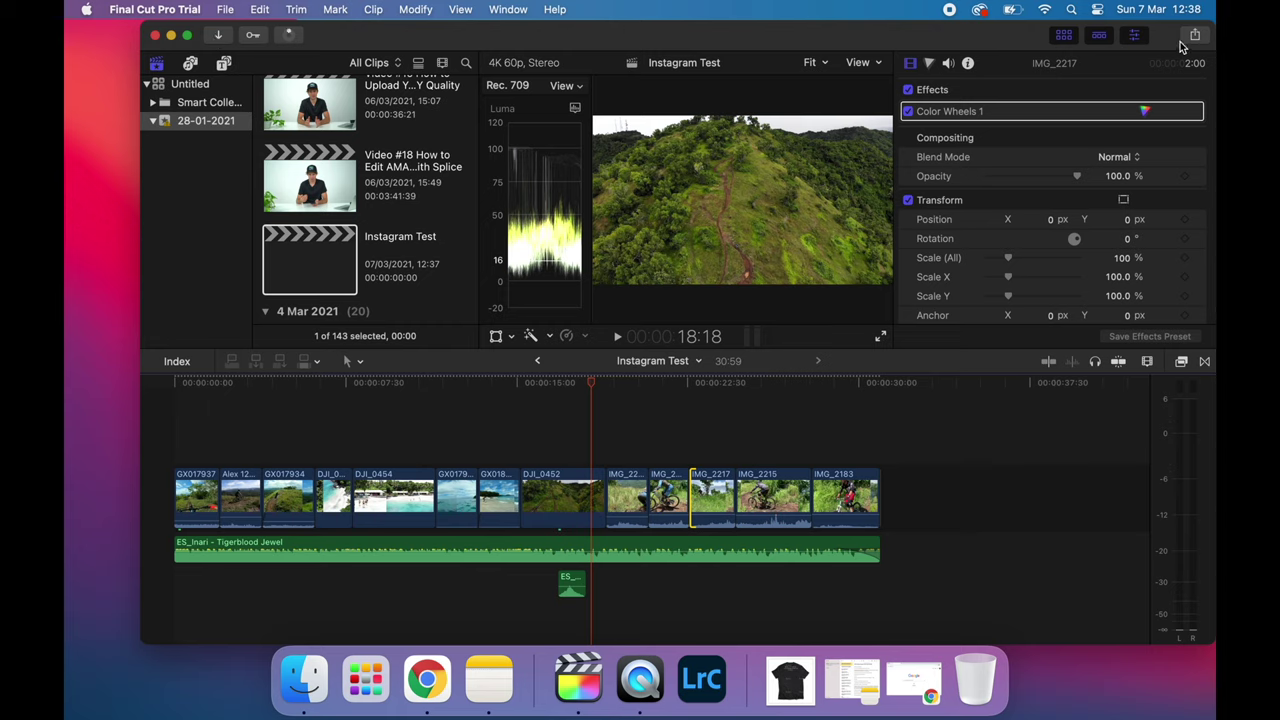
# Step: Let the Master File share finish so Instagram Test.mov plays in QuickTime Player
pyautogui.click(1193, 37)
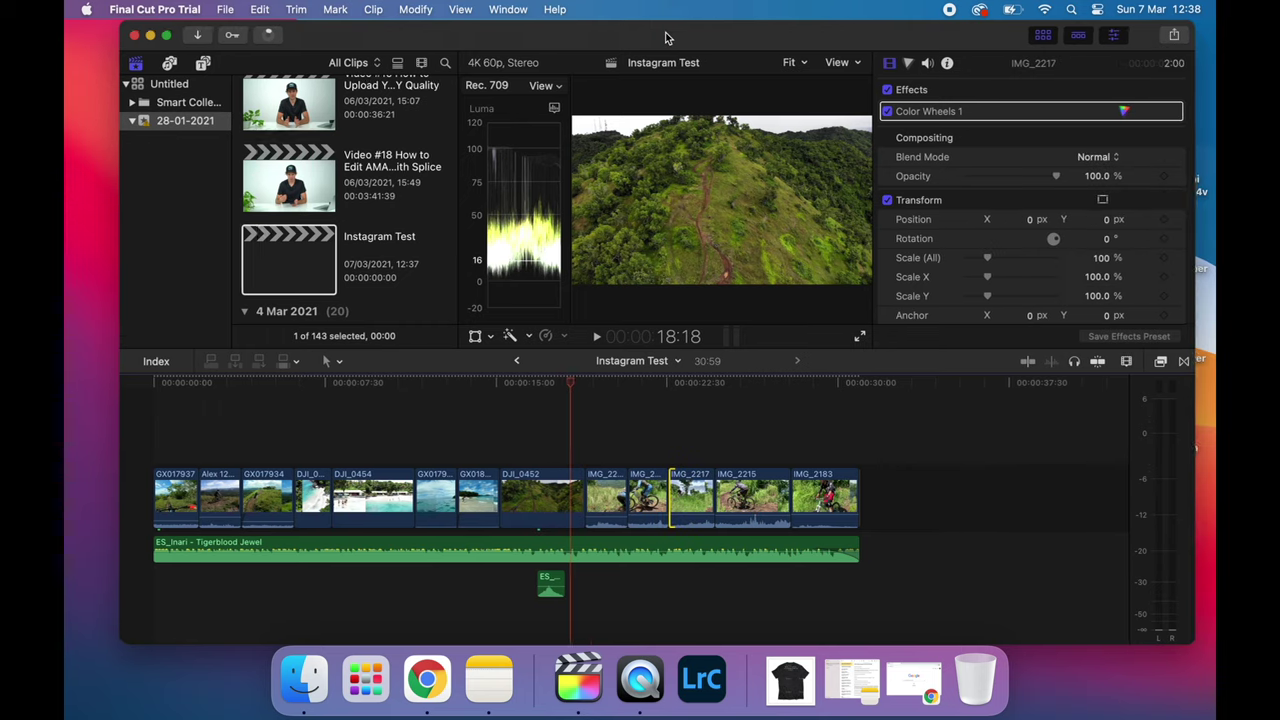
pyautogui.moveTo(667, 37); pyautogui.dragTo(689, 35)
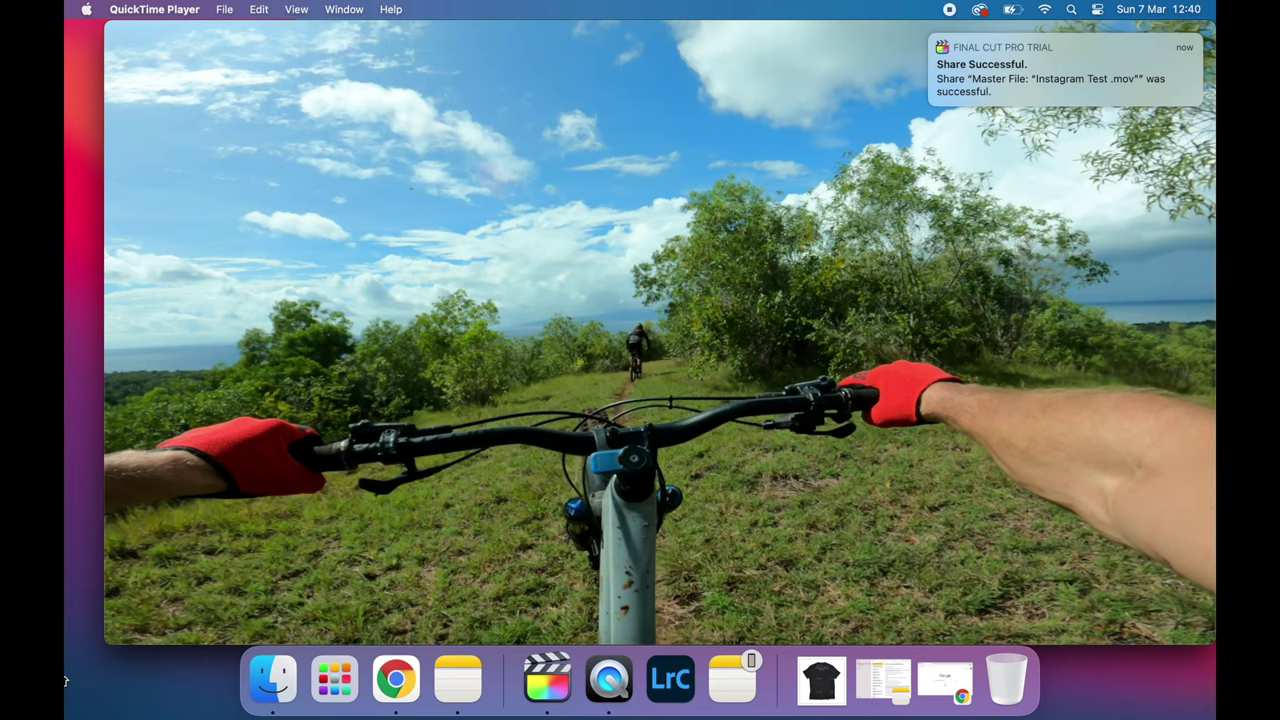
pyautogui.moveTo(283, 240)
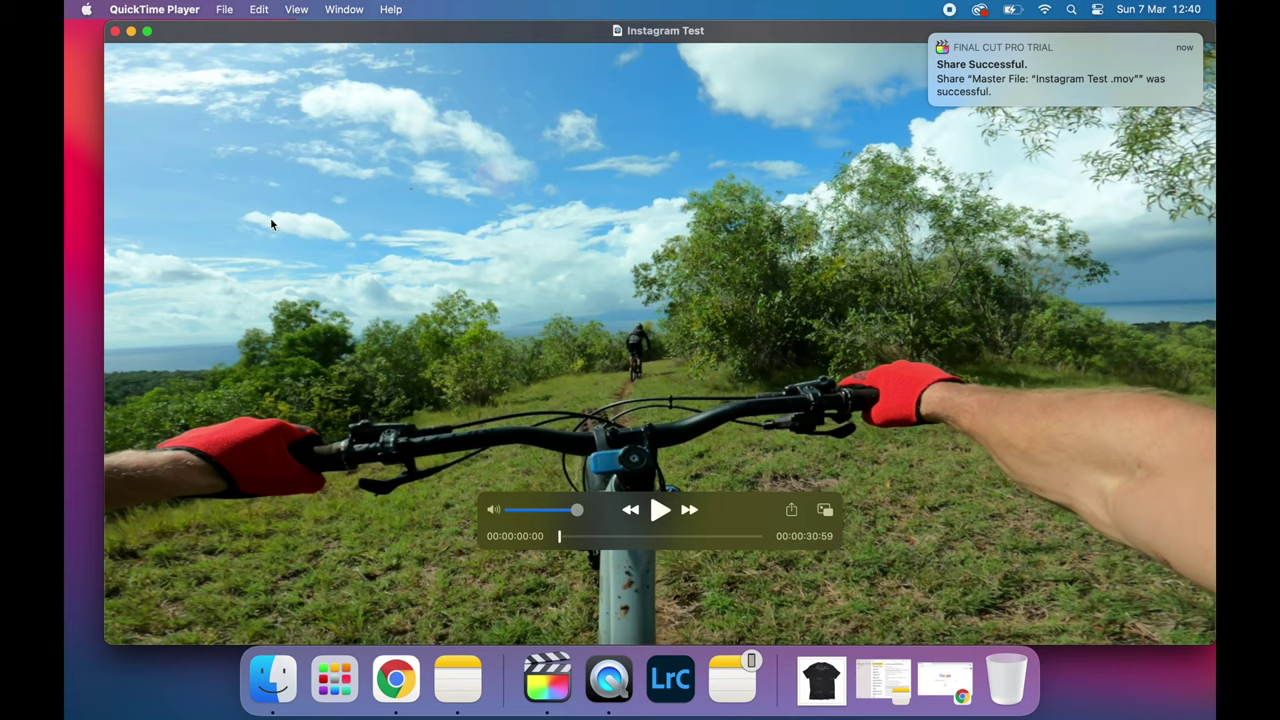
# Step: Close the QuickTime playback window and minimise Final Cut Pro to reveal the desktop
pyautogui.click(115, 32)
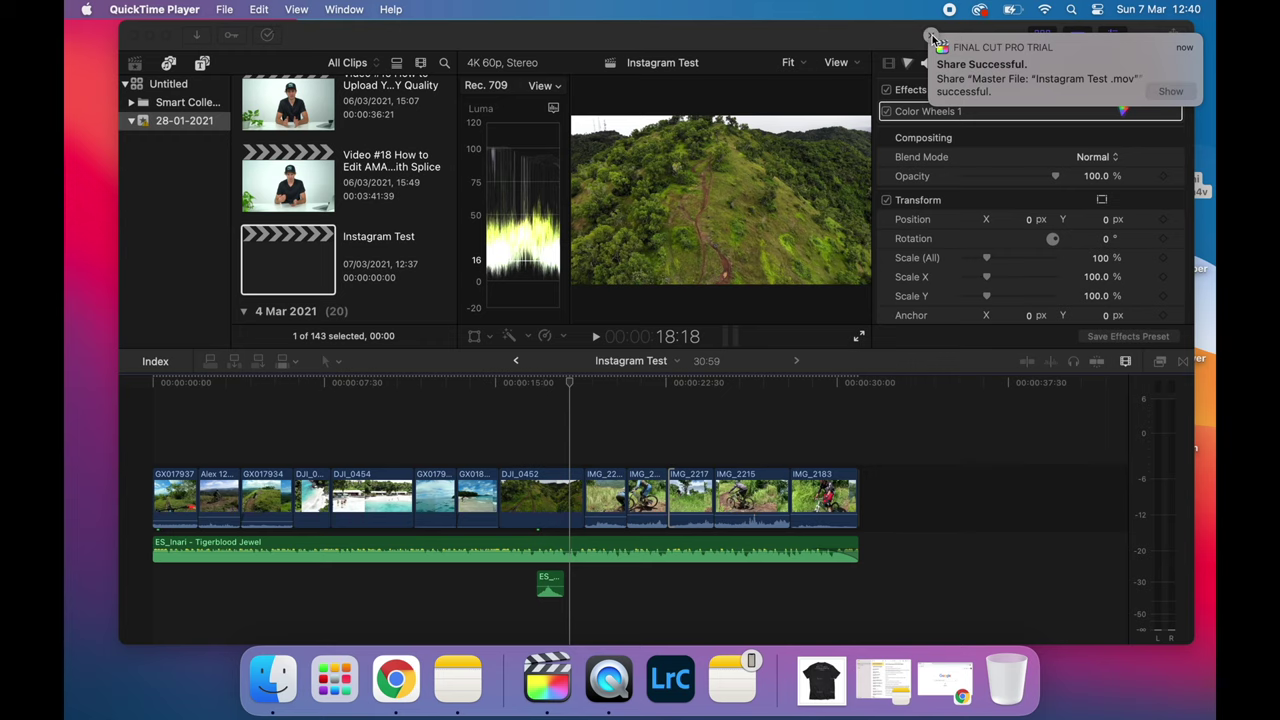
pyautogui.click(150, 35)
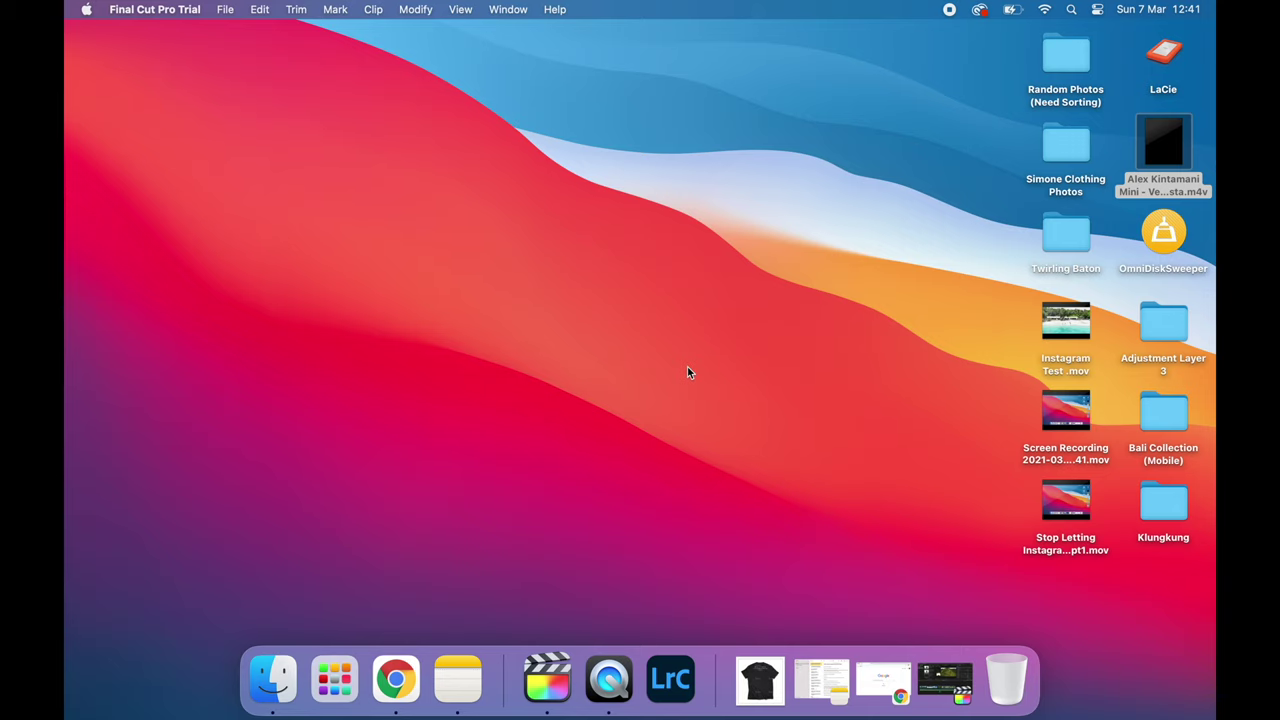
# Step: AirDrop the vertical Insta .m4v file from the desktop to the iPhone
pyautogui.rightClick(1157, 178)
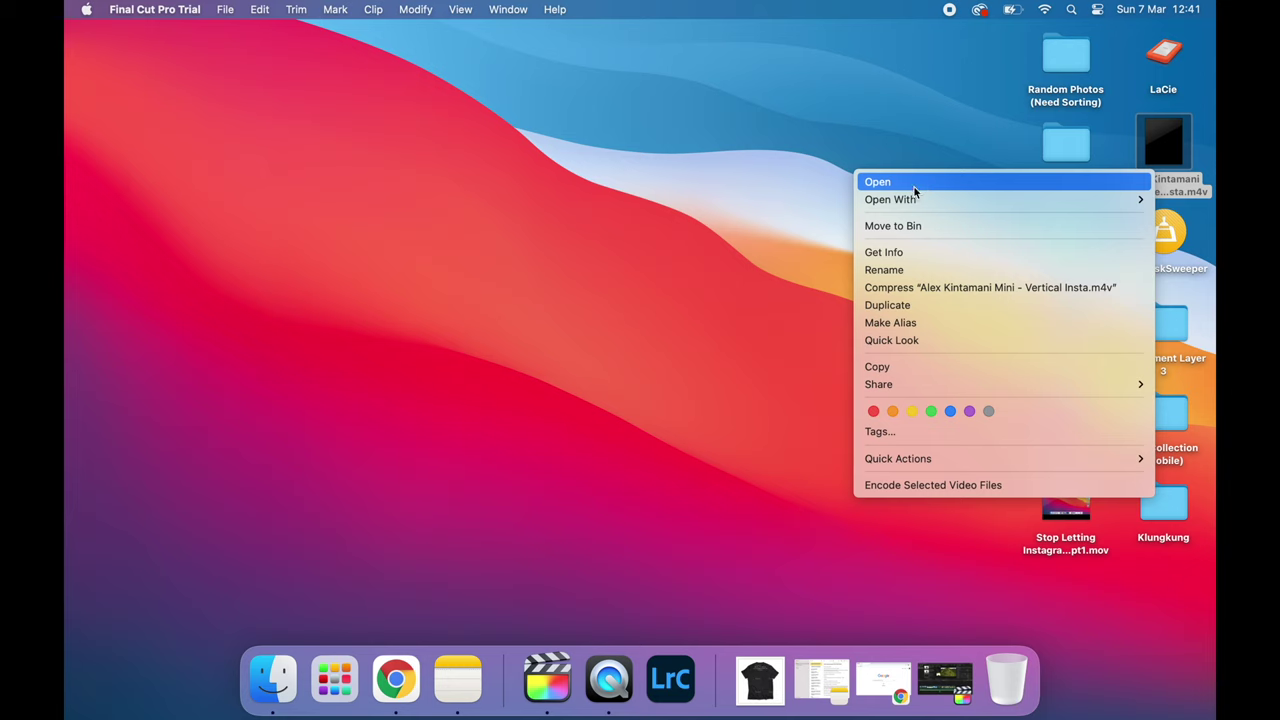
pyautogui.moveTo(872, 384)
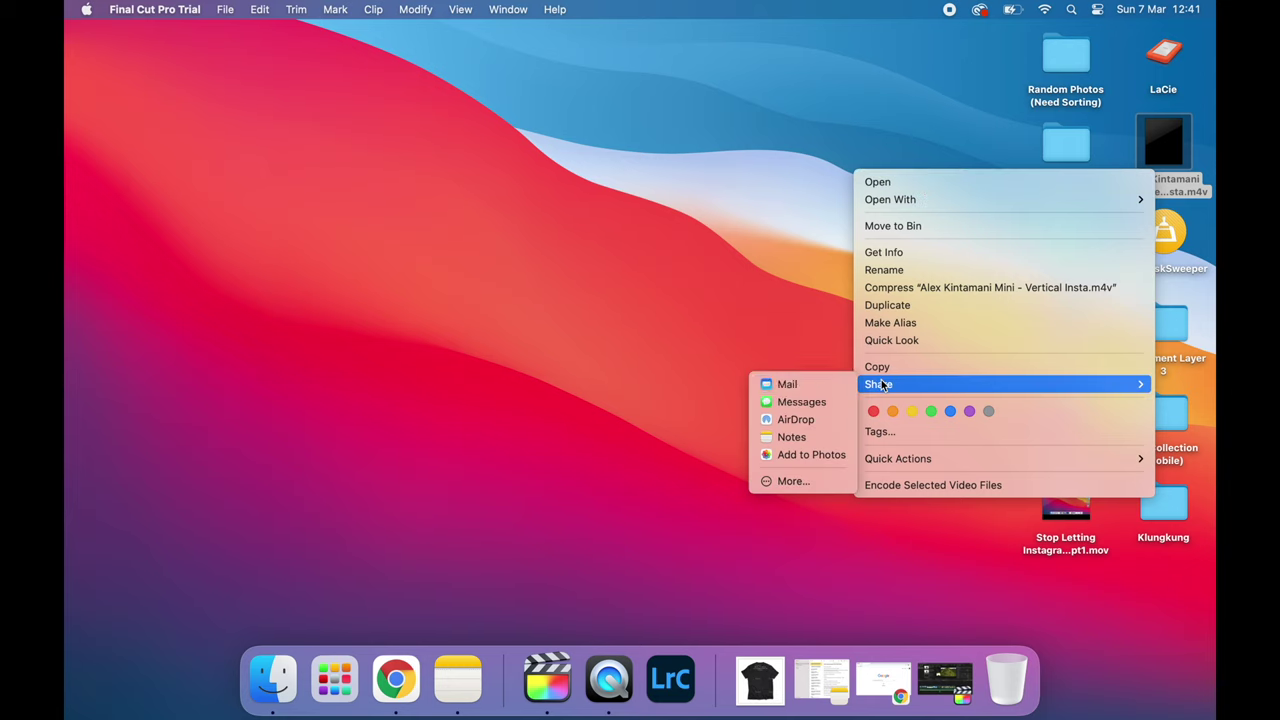
pyautogui.click(800, 424)
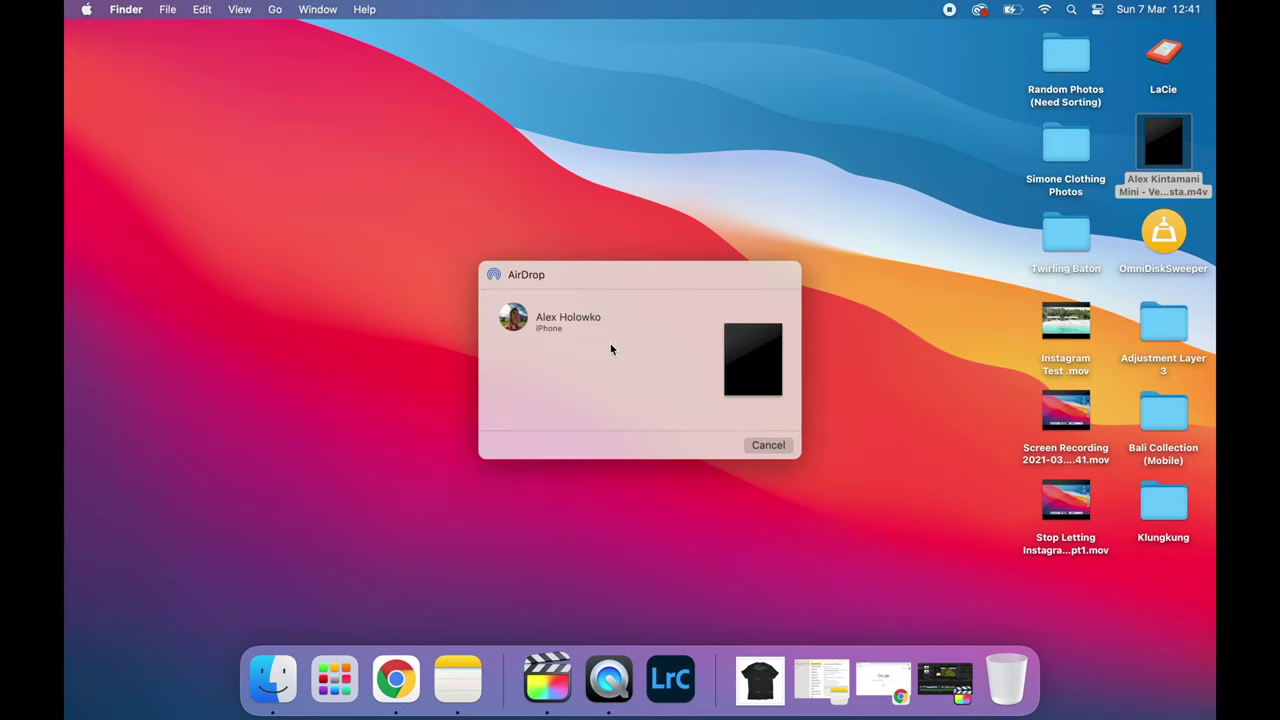
pyautogui.click(525, 326)
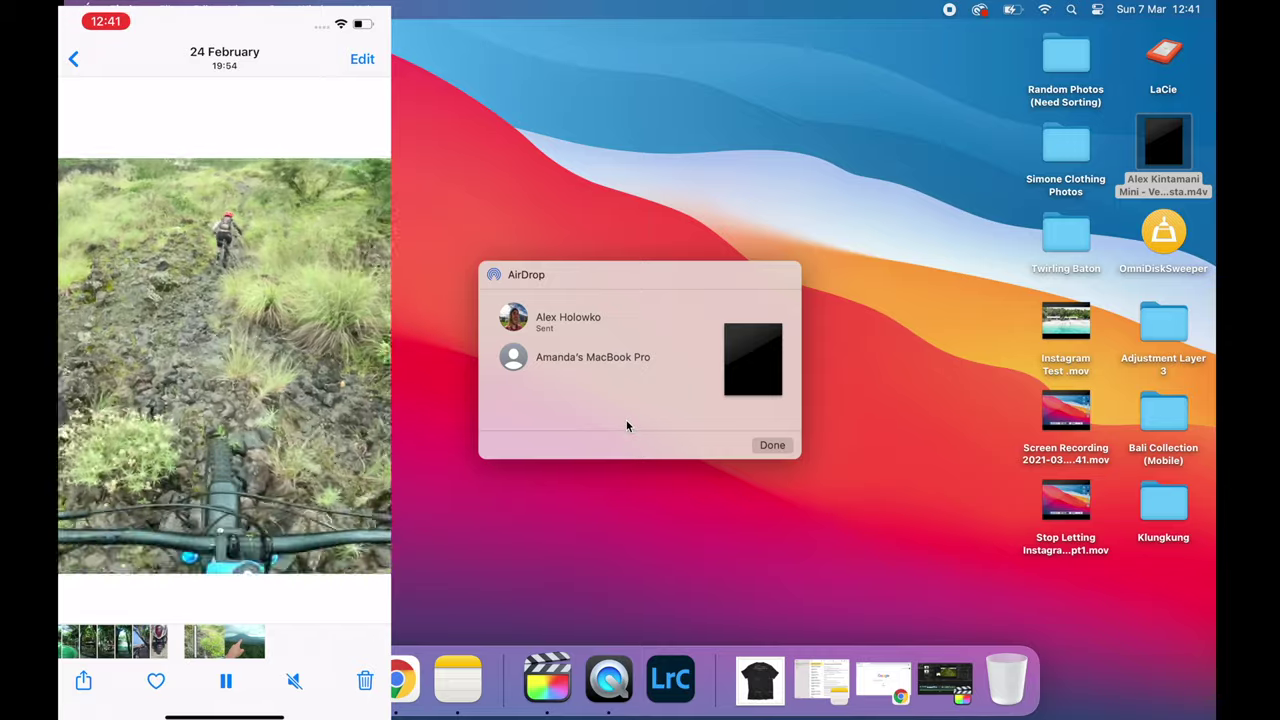
# Step: Close the AirDrop sheet and switch on Sharing via WiFi in VLC's Network tab on the iPhone
pyautogui.click(770, 445)
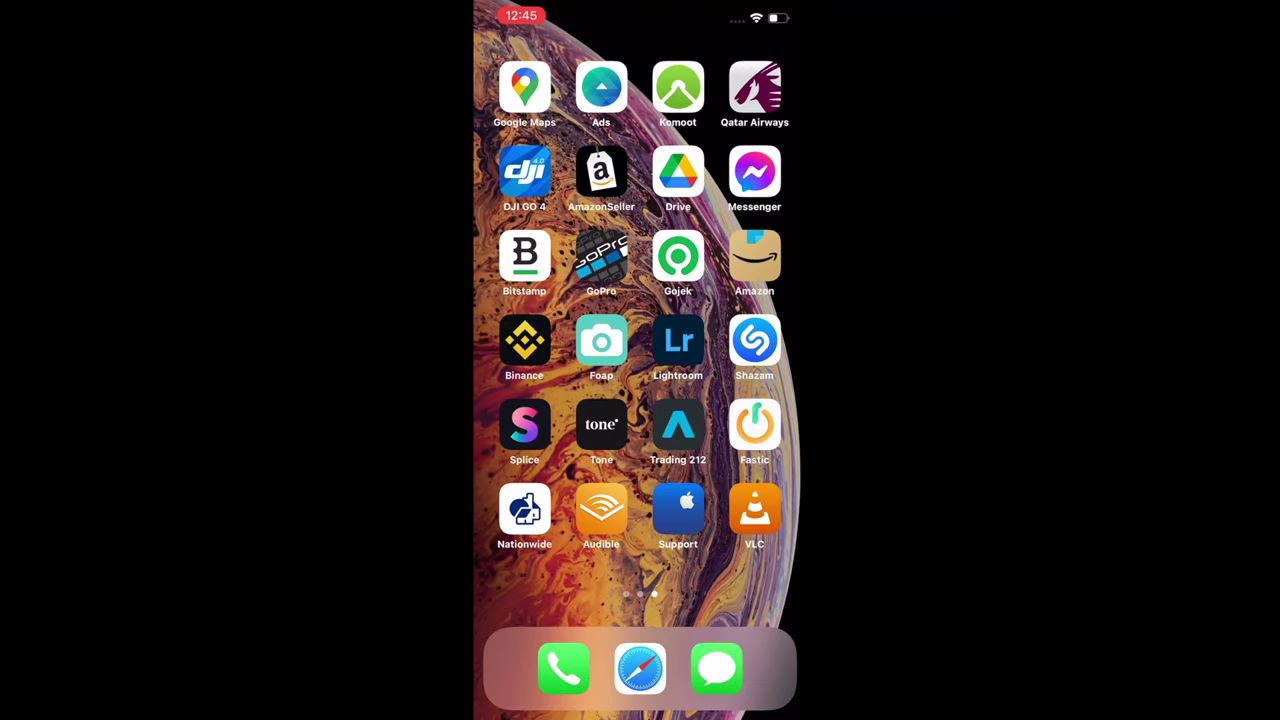
pyautogui.click(755, 510)
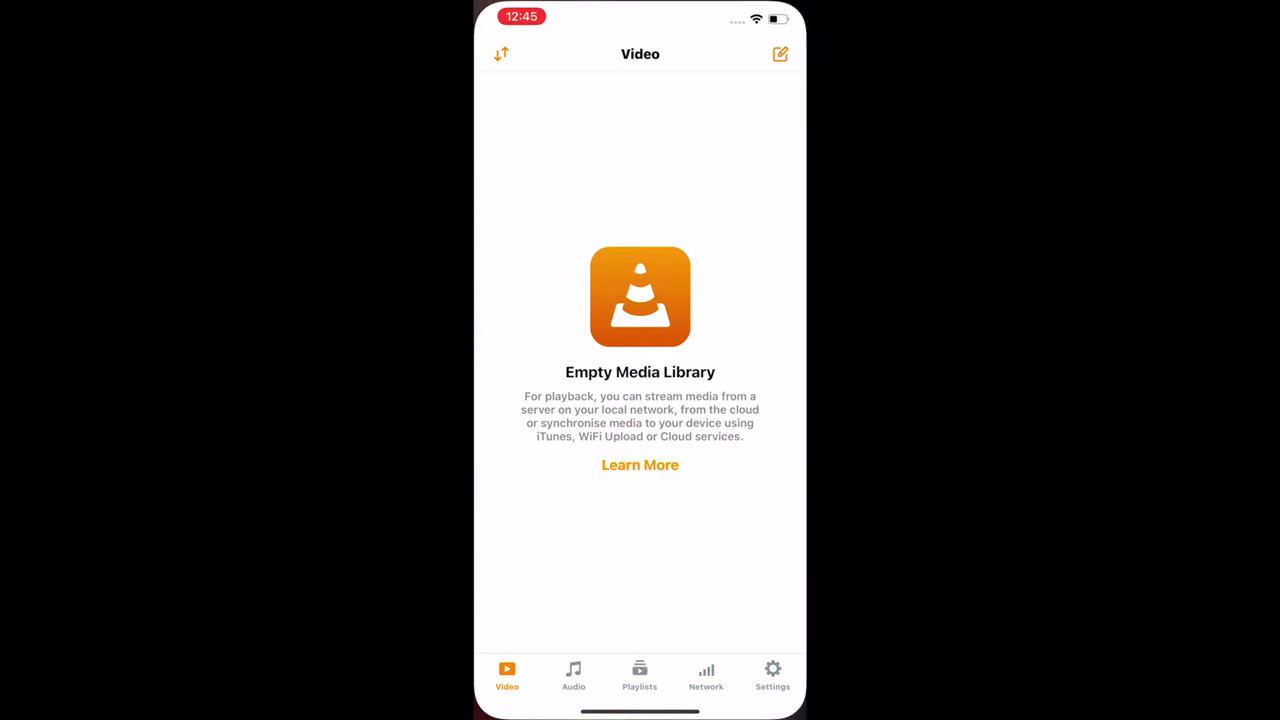
pyautogui.click(706, 676)
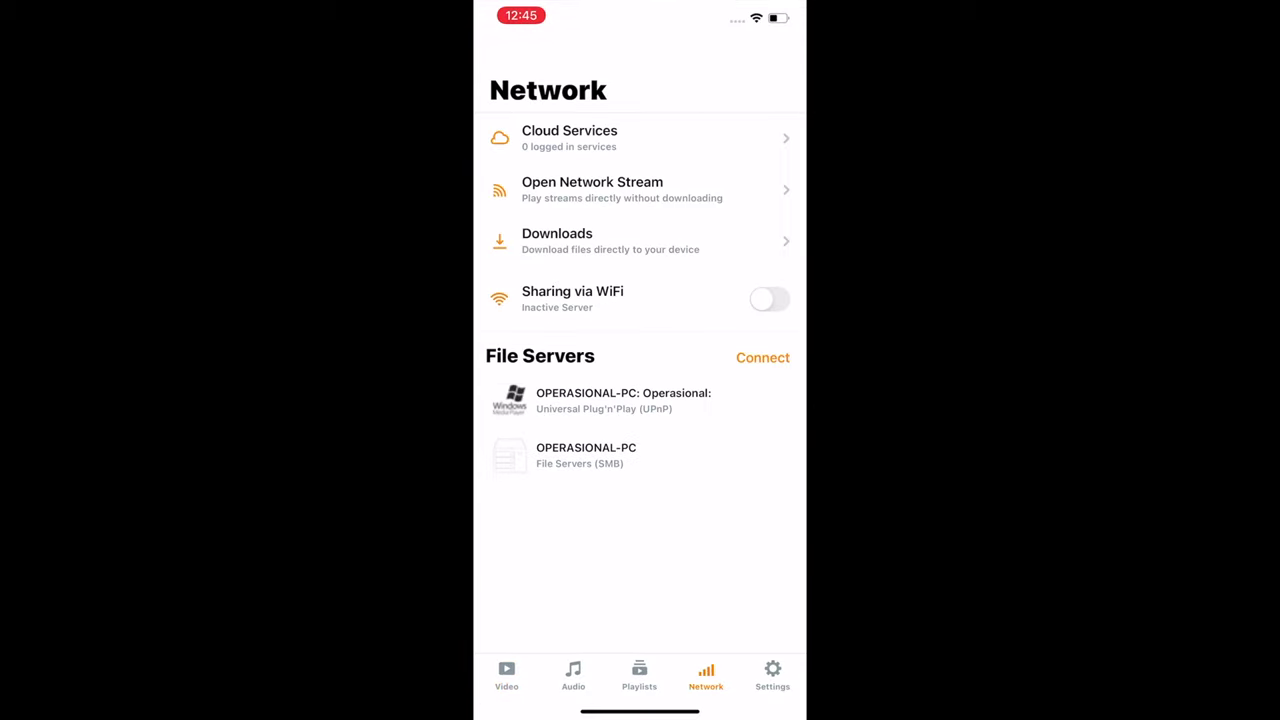
pyautogui.click(769, 299)
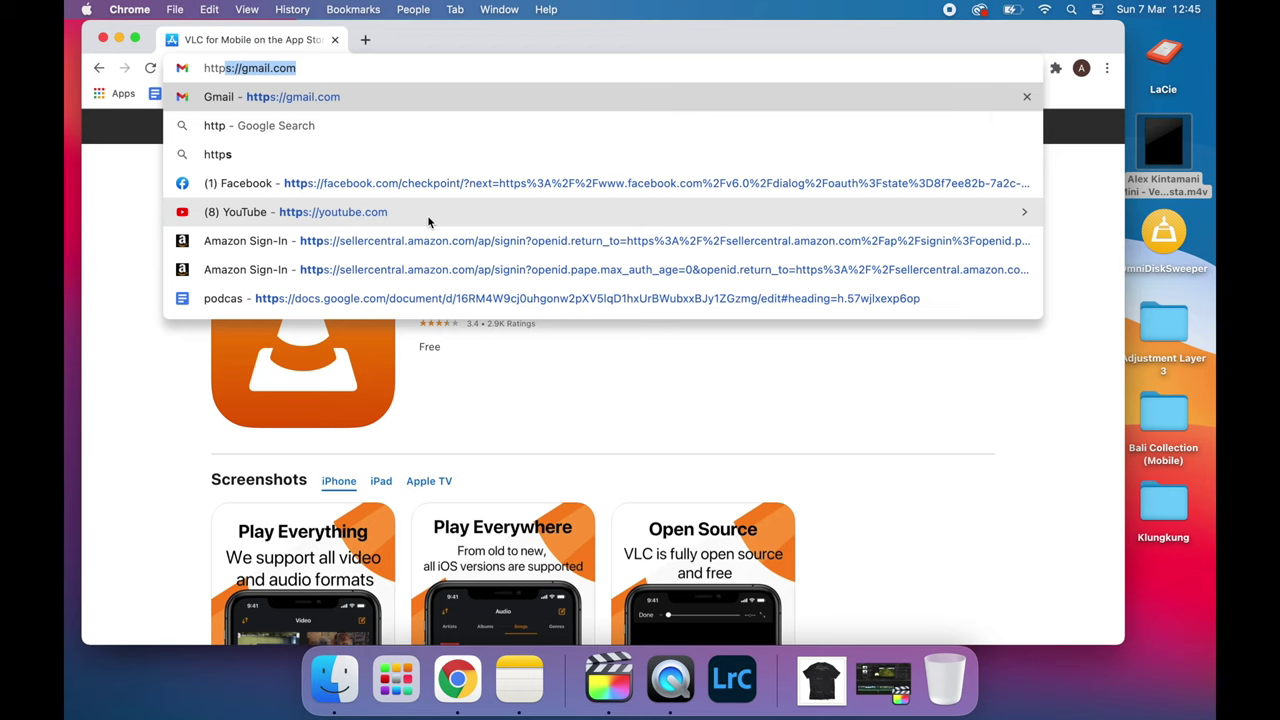
# Step: Load the phone's .local VLC sharing page in Chrome and drop the Insta .m4v video onto it
pyautogui.press('BackSpace')
pyautogui.press('BackSpace')
pyautogui.write('://')
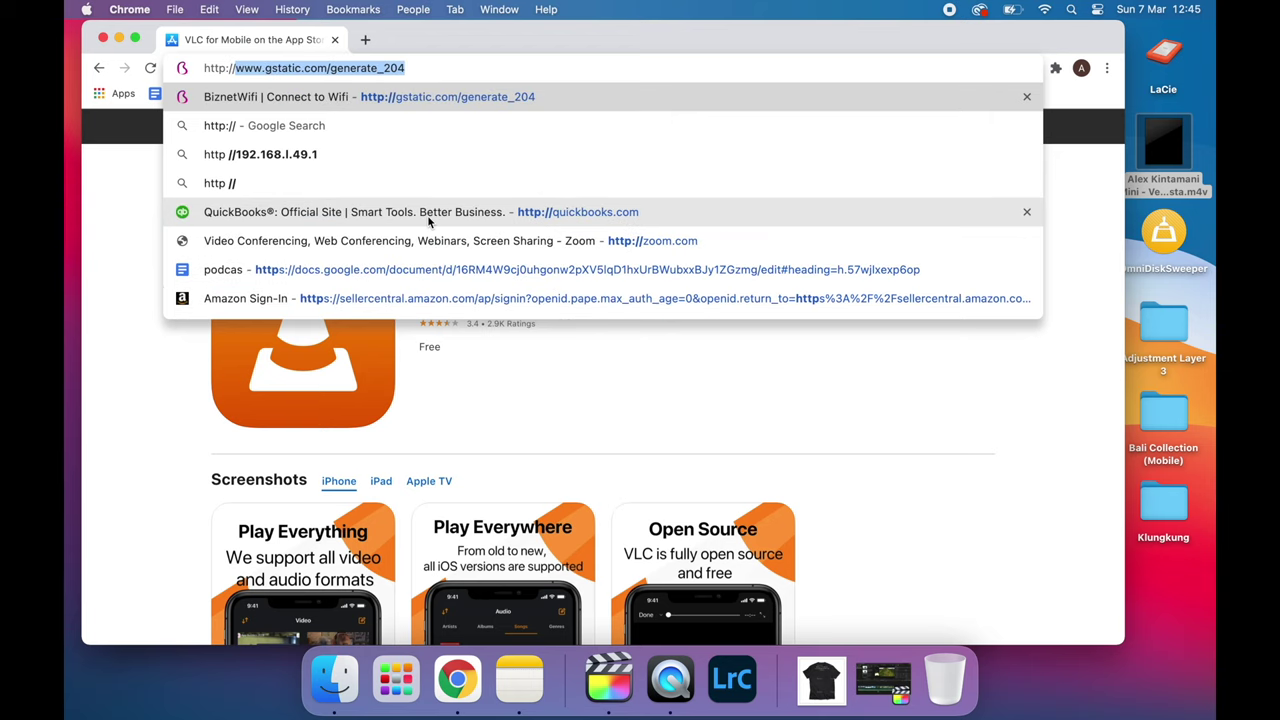
pyautogui.write('Alexs')
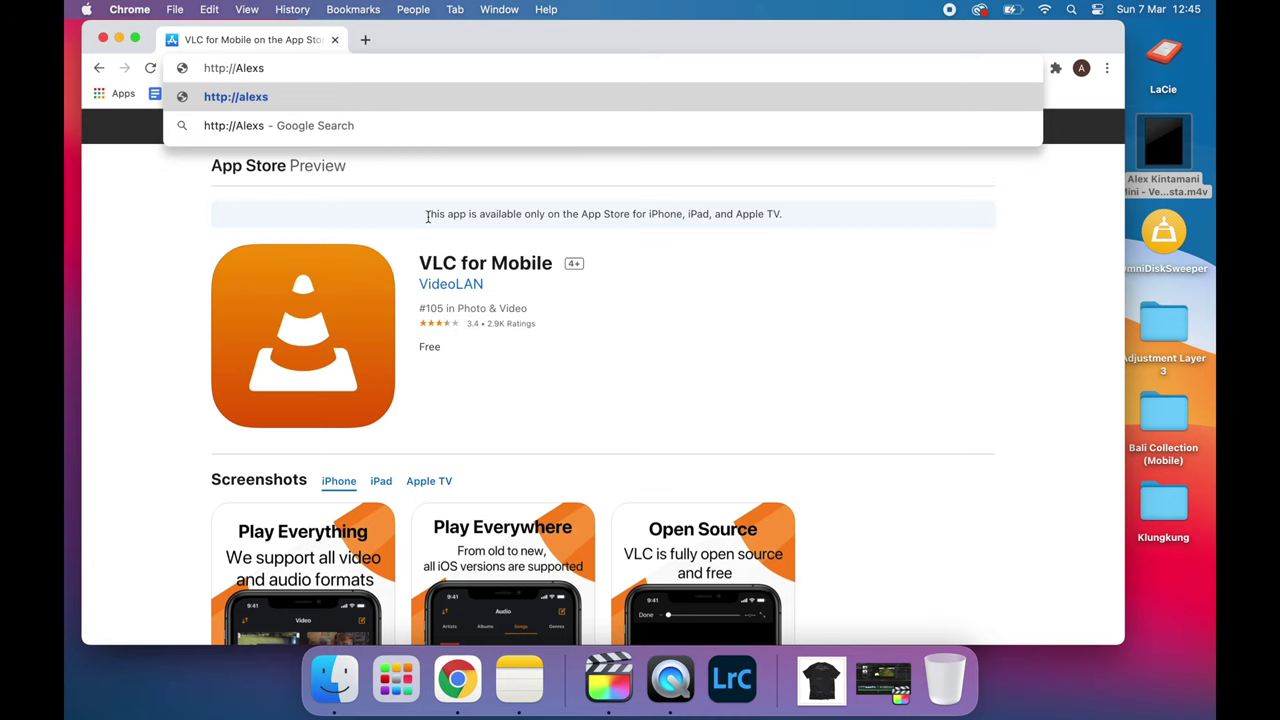
pyautogui.write('-iPhone')
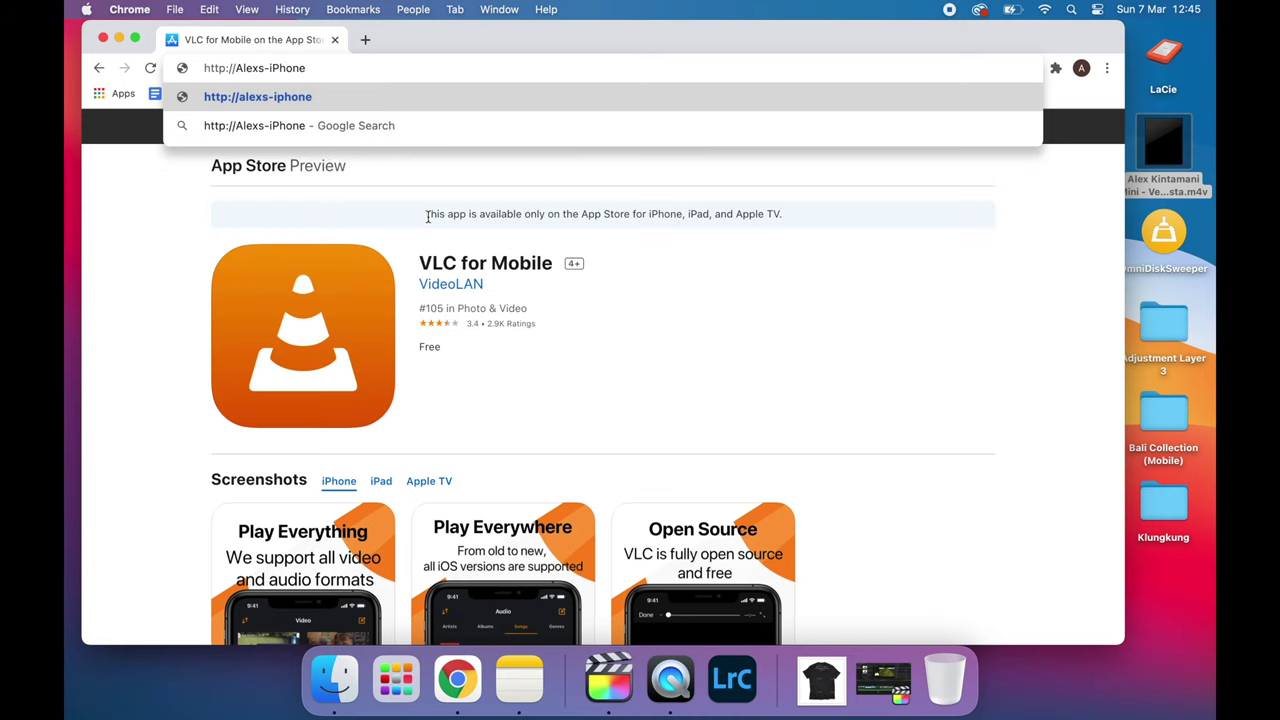
pyautogui.write('.loc')
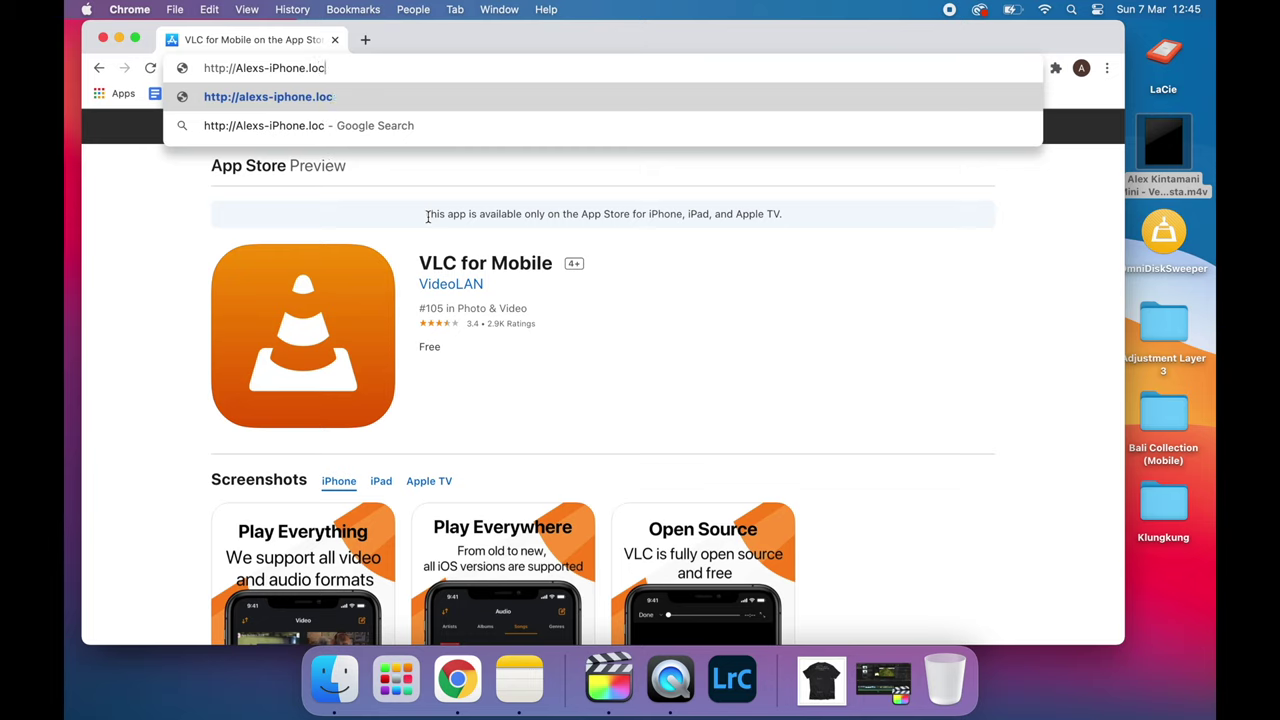
pyautogui.write('al')
pyautogui.press('Return')
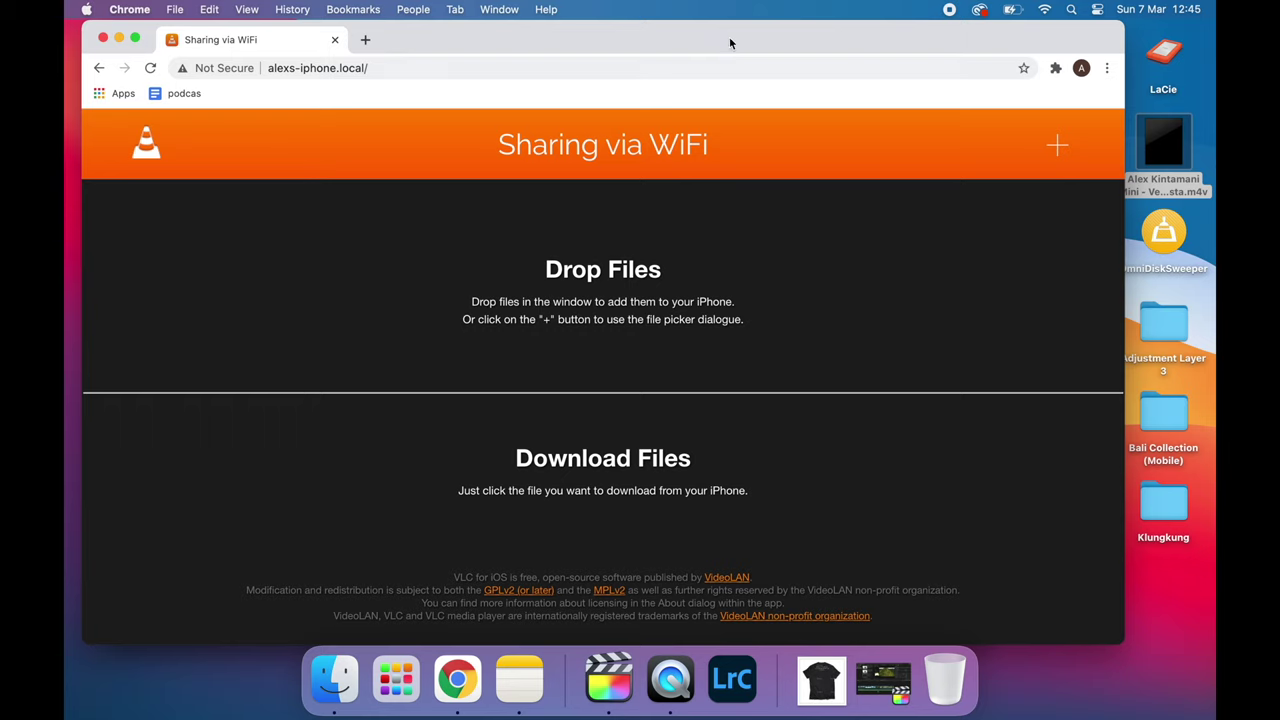
pyautogui.moveTo(729, 43); pyautogui.dragTo(712, 40)
pyautogui.moveTo(1160, 185); pyautogui.dragTo(535, 317)
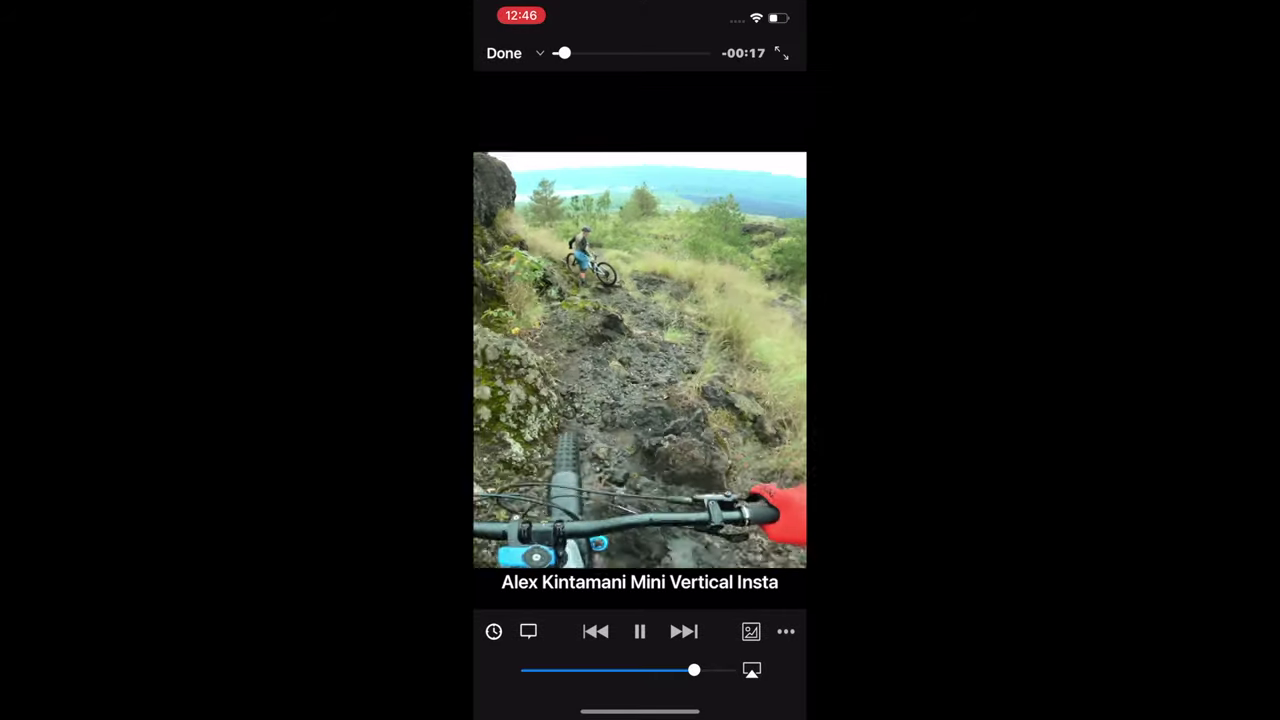
# Step: Save the transferred video from VLC to Photos, granting access, then return to the home screen
pyautogui.click(504, 53)
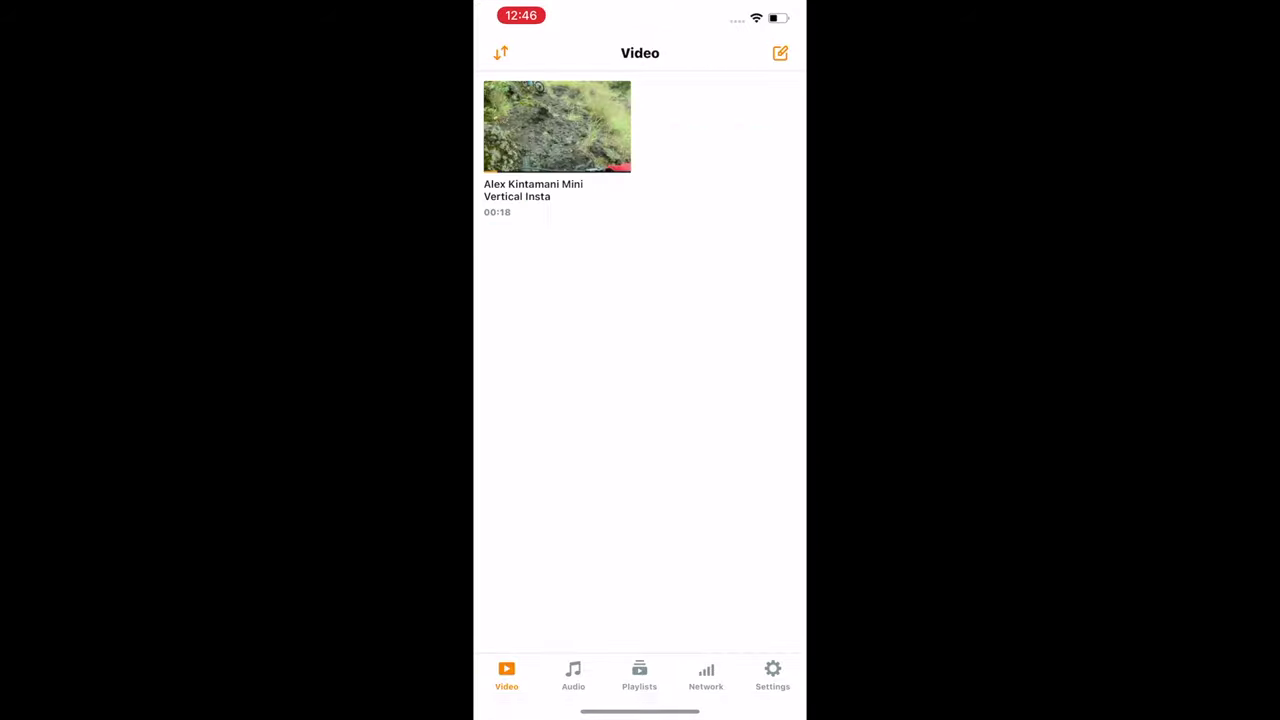
pyautogui.rightClick(557, 127)
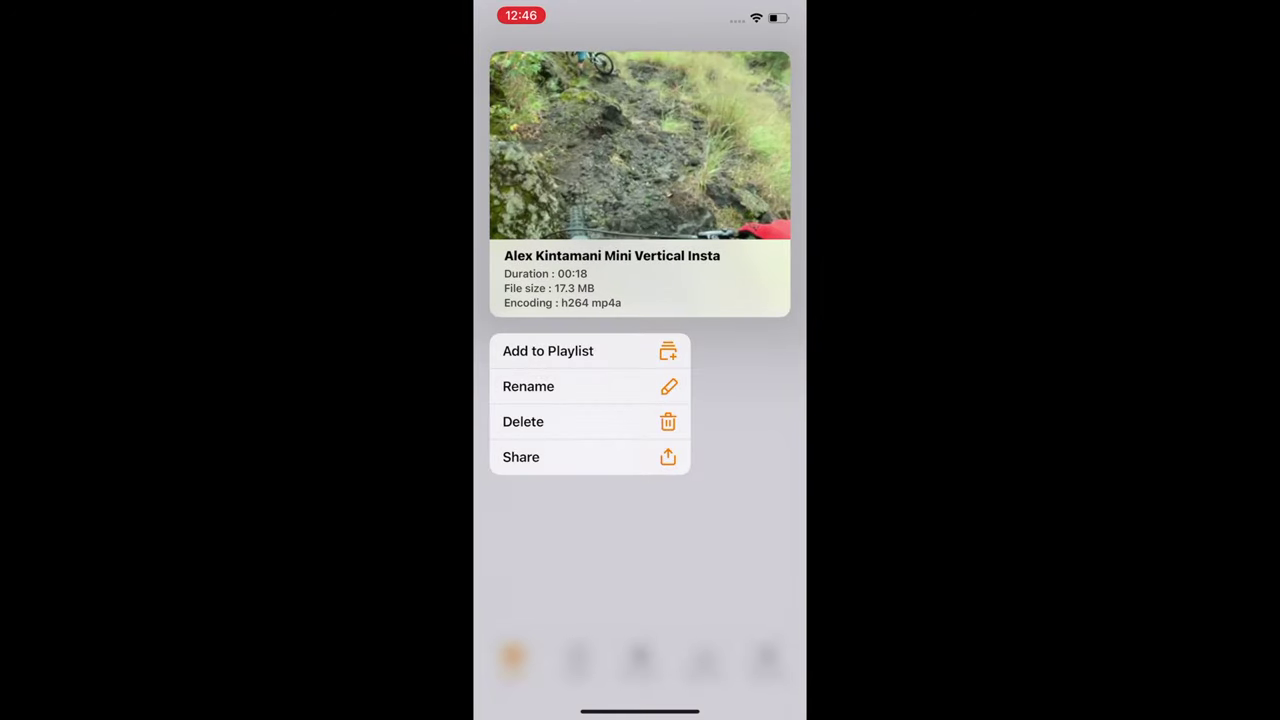
pyautogui.click(521, 457)
pyautogui.moveTo(640, 440); pyautogui.dragTo(640, 340)
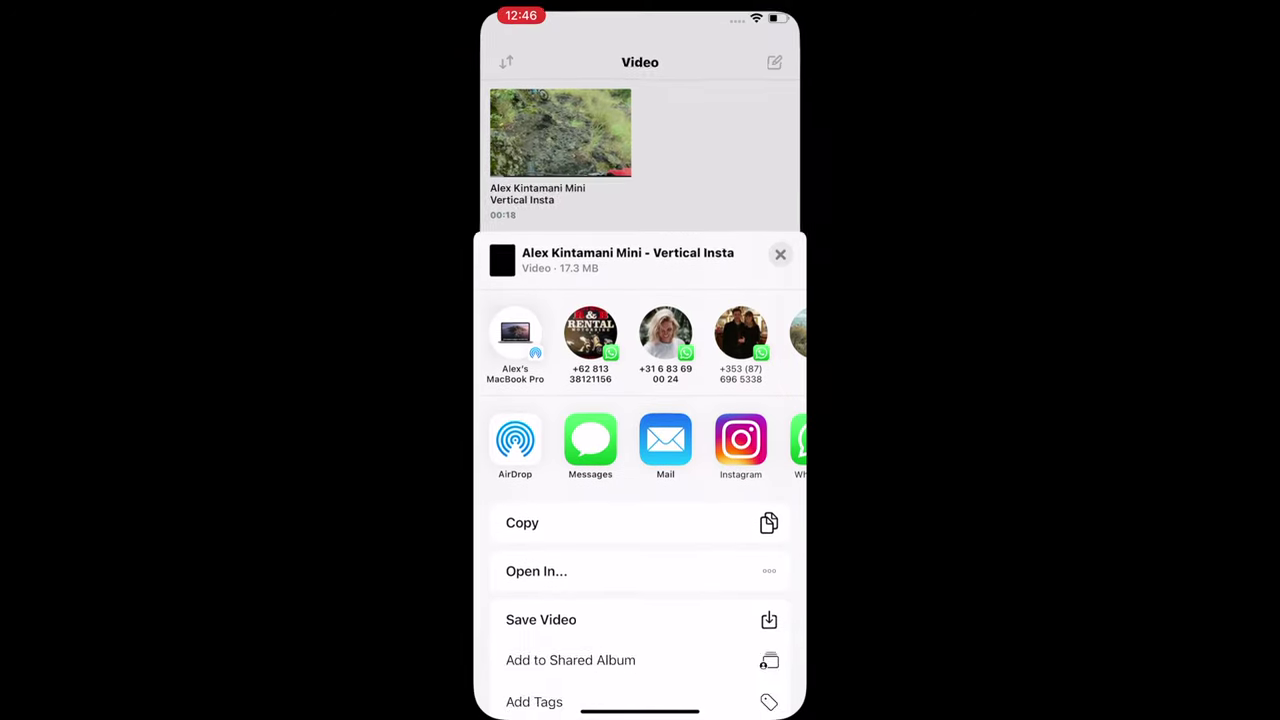
pyautogui.click(541, 714)
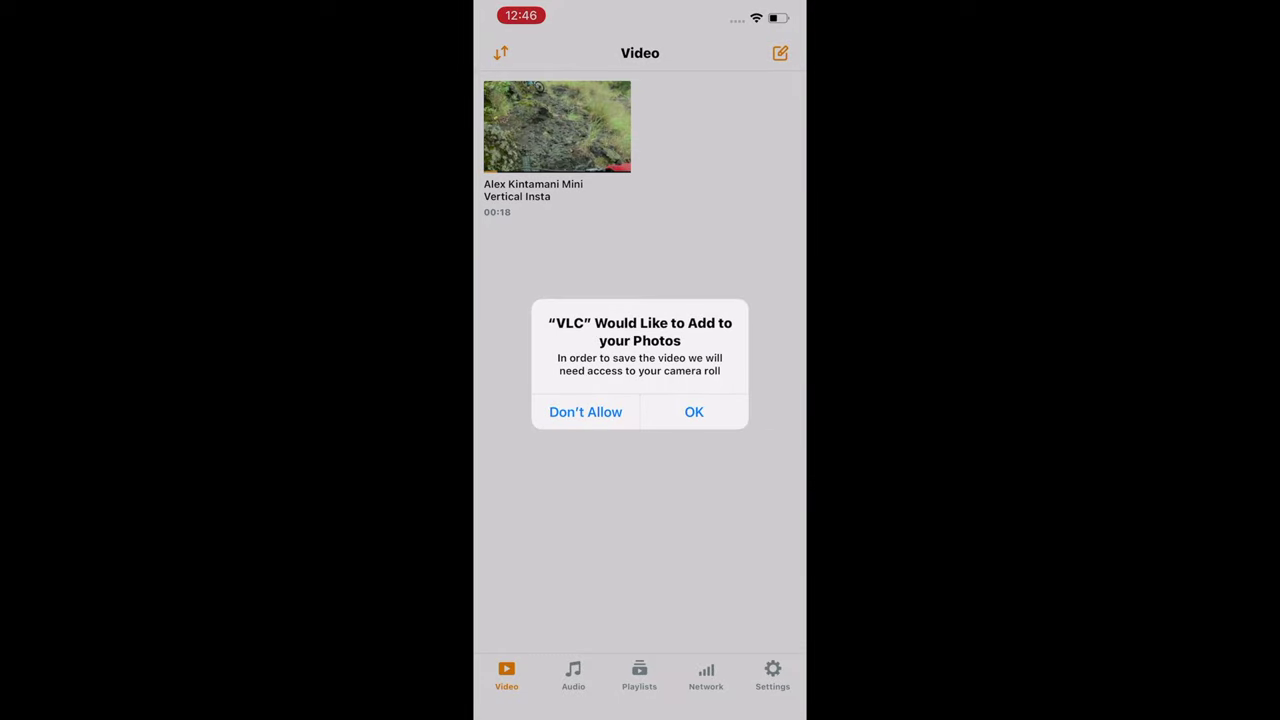
pyautogui.click(694, 411)
pyautogui.click(640, 397)
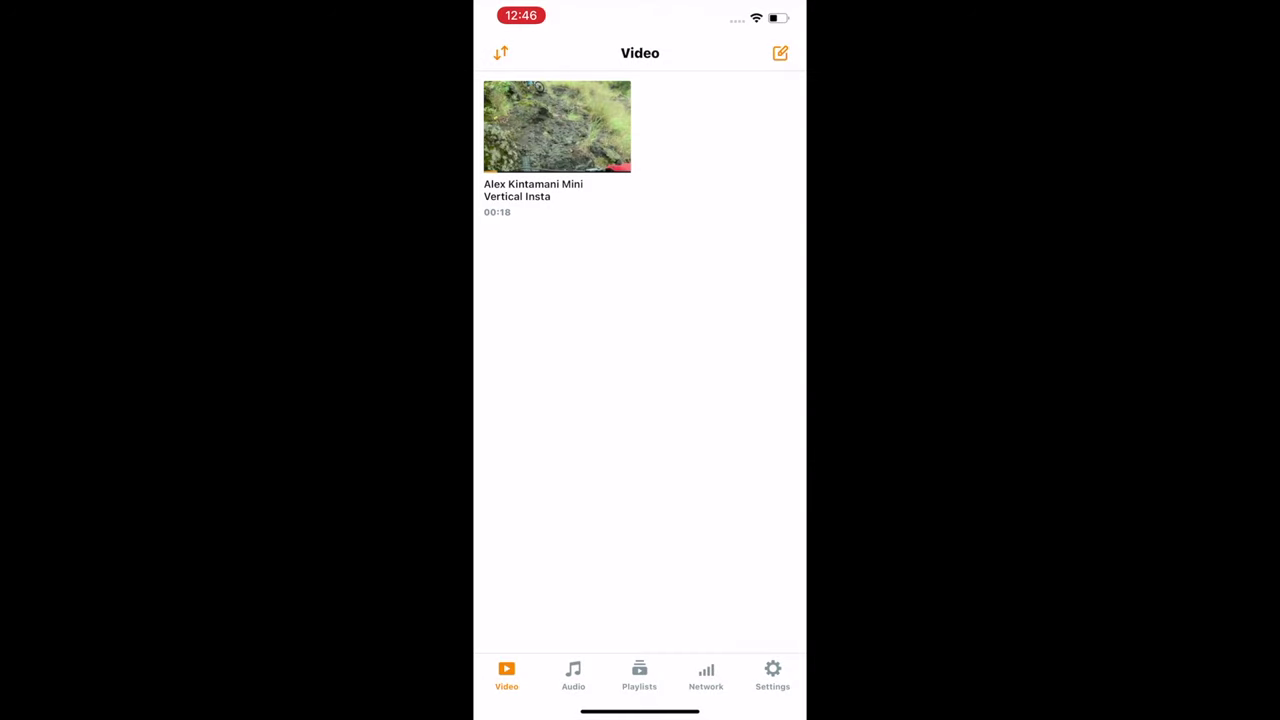
pyautogui.moveTo(640, 712); pyautogui.dragTo(640, 500)
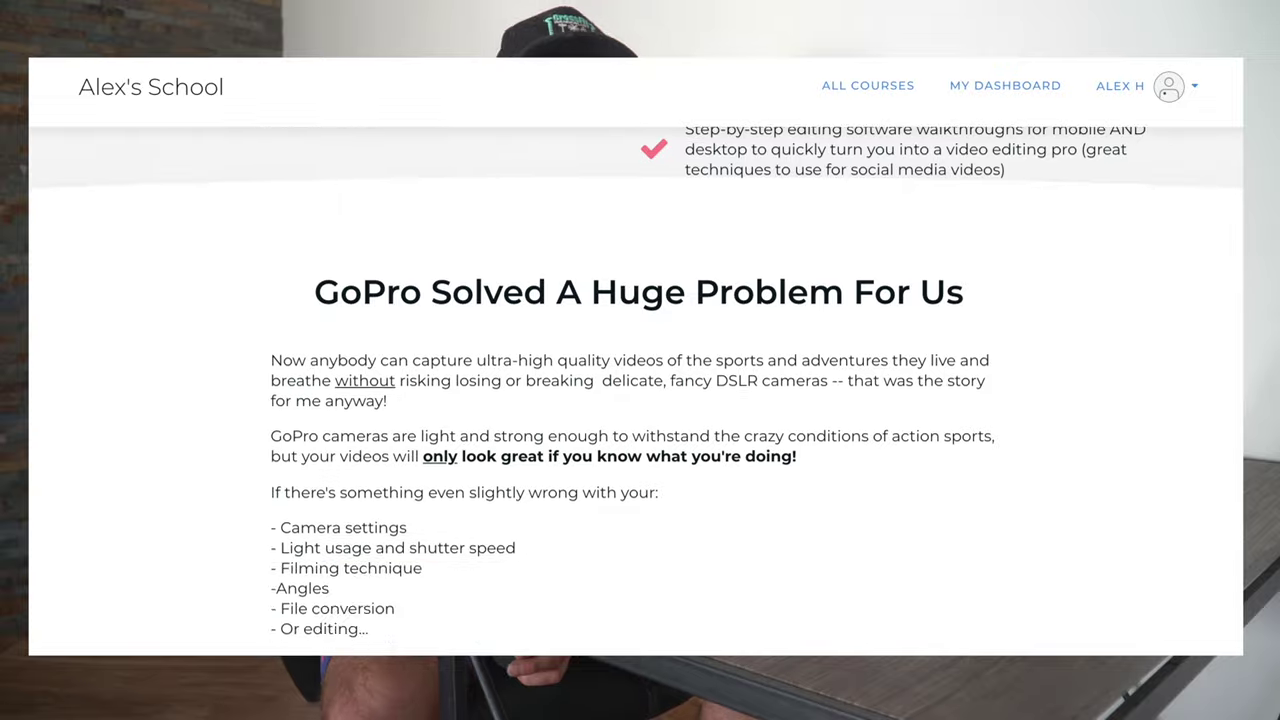
# Step: Expand Module #1 Plan, Module #2 Shoot and Module #3 Edit & Share under Videos Inside The Course
pyautogui.scroll(-12, 636, 390)
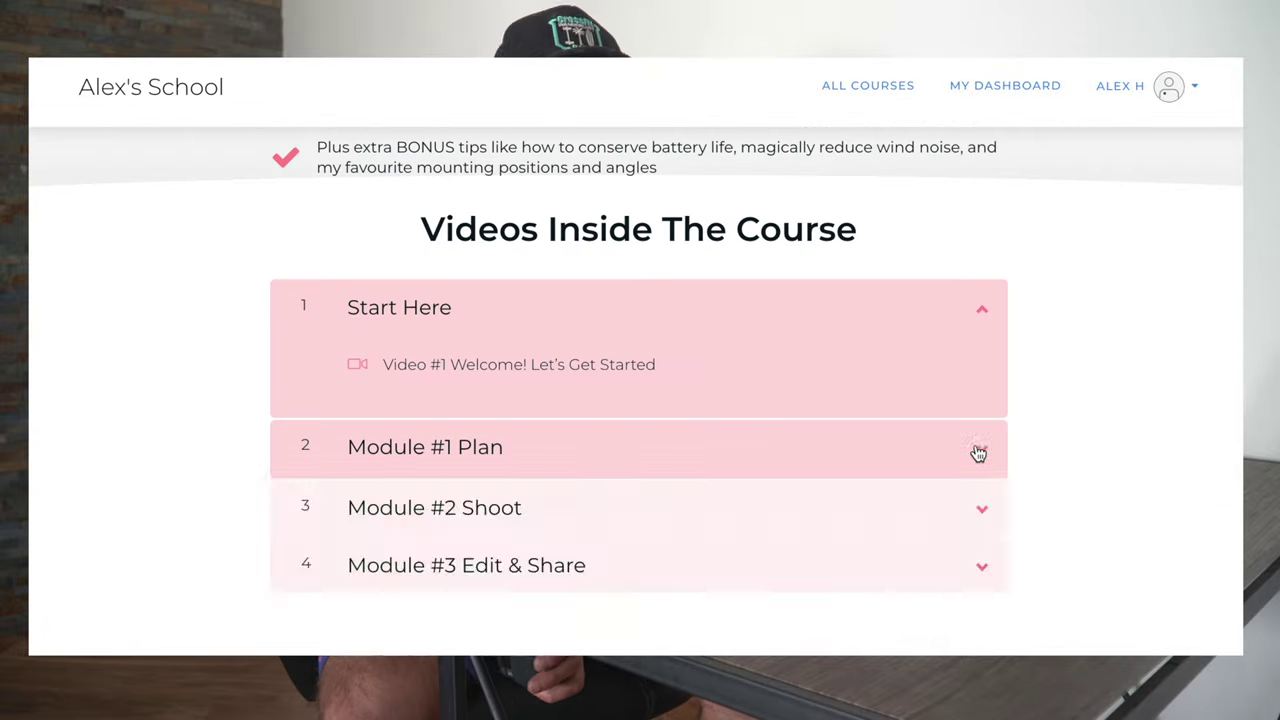
pyautogui.click(980, 451)
pyautogui.scroll(-3, 957, 527)
pyautogui.click(982, 529)
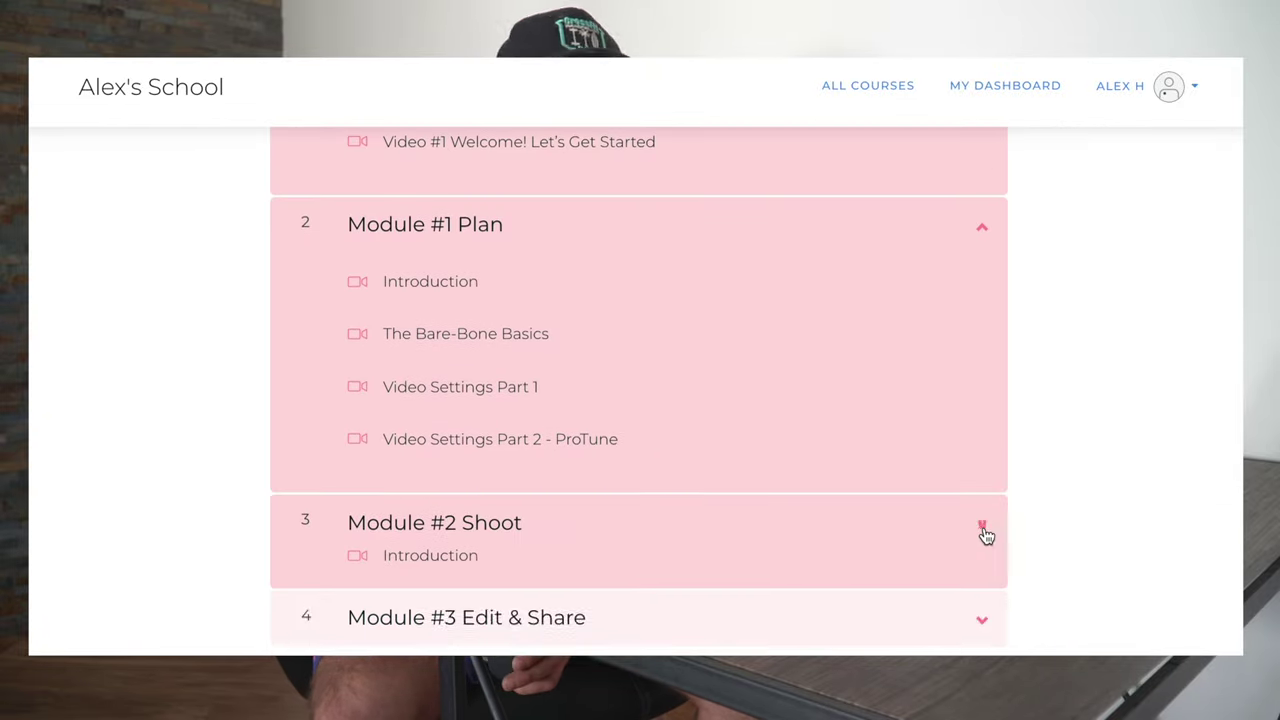
pyautogui.scroll(-4, 1047, 540)
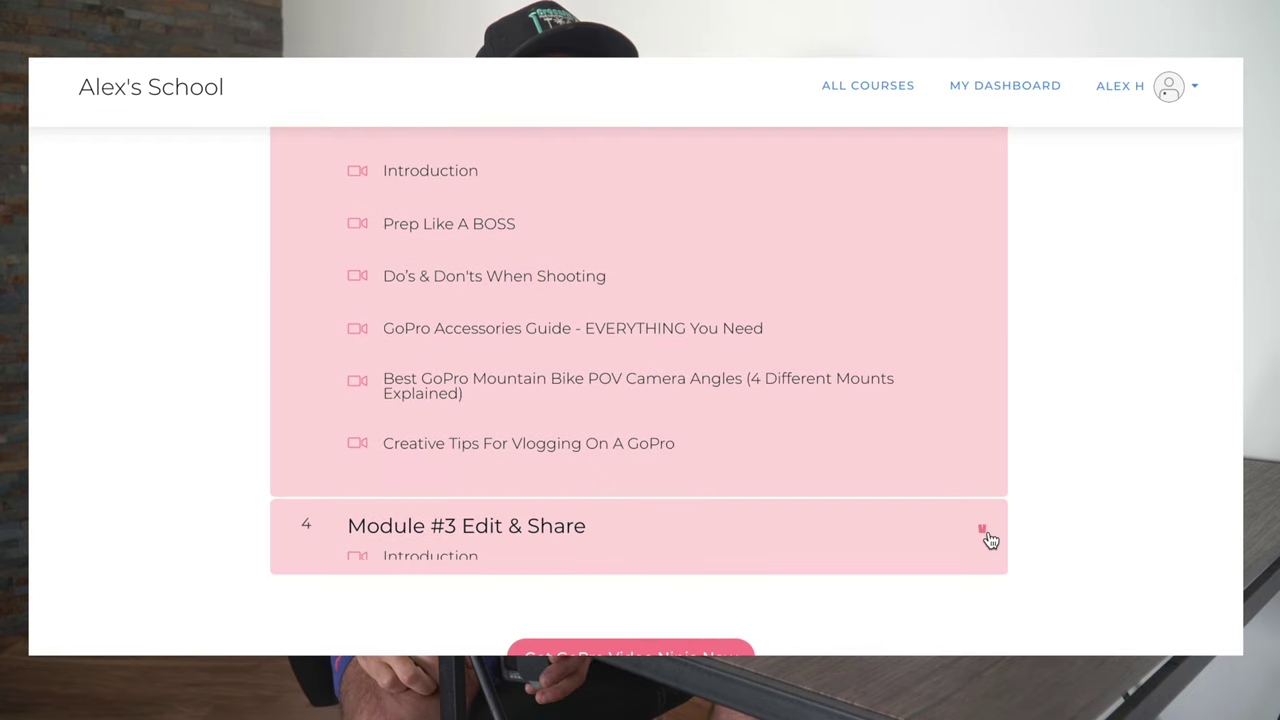
pyautogui.click(985, 530)
pyautogui.scroll(-4, 1041, 547)
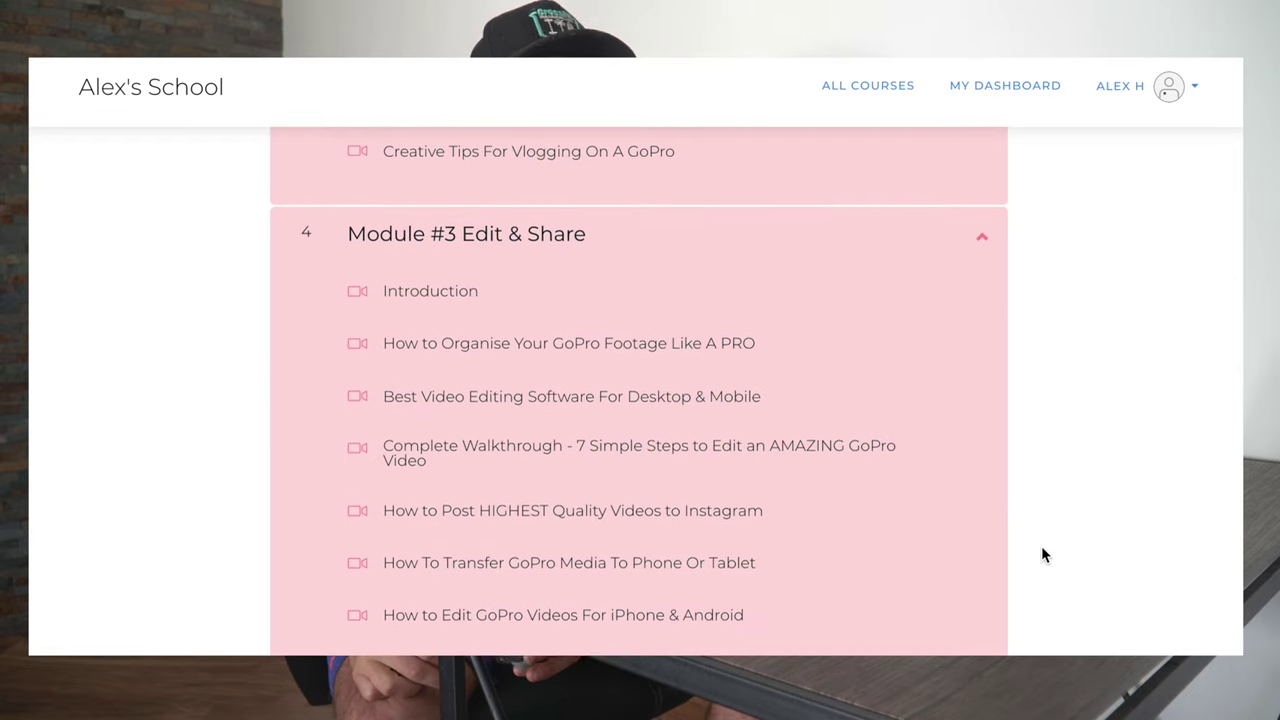